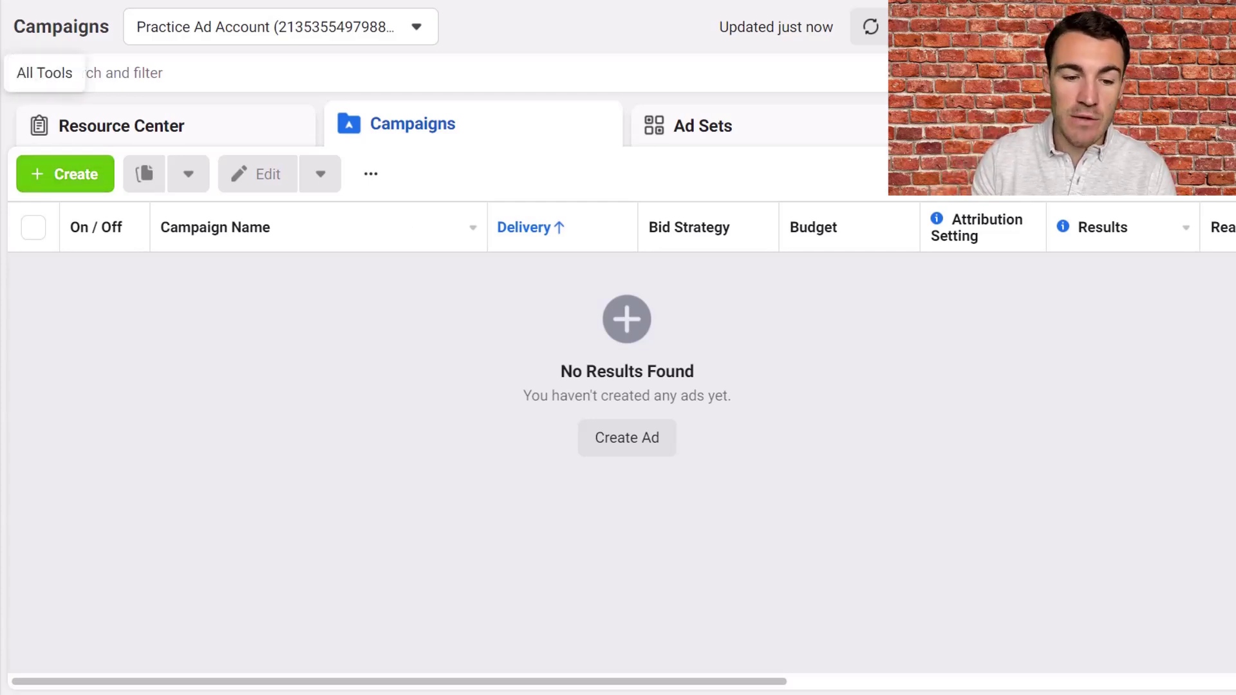
# Open Events Manager to view the ad account's pixel and dismiss the Aggregated Event Measurement introduction
pyautogui.click(13, 73)
pyautogui.click(82, 260)
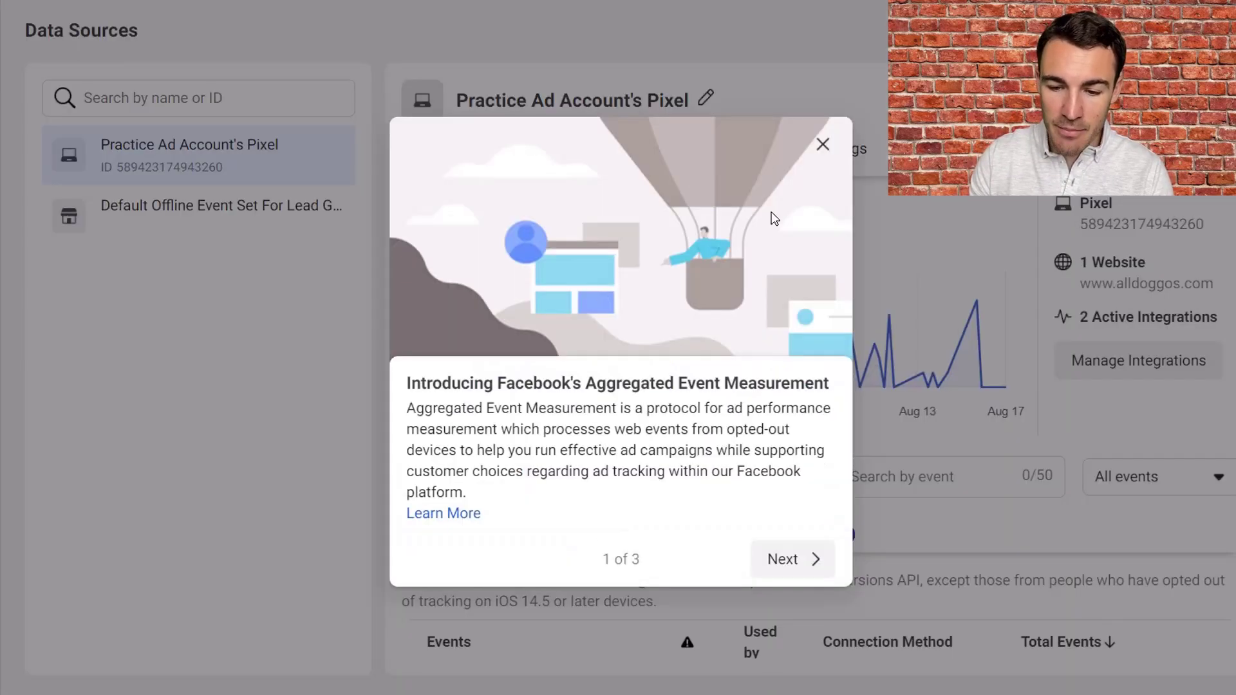
pyautogui.click(823, 145)
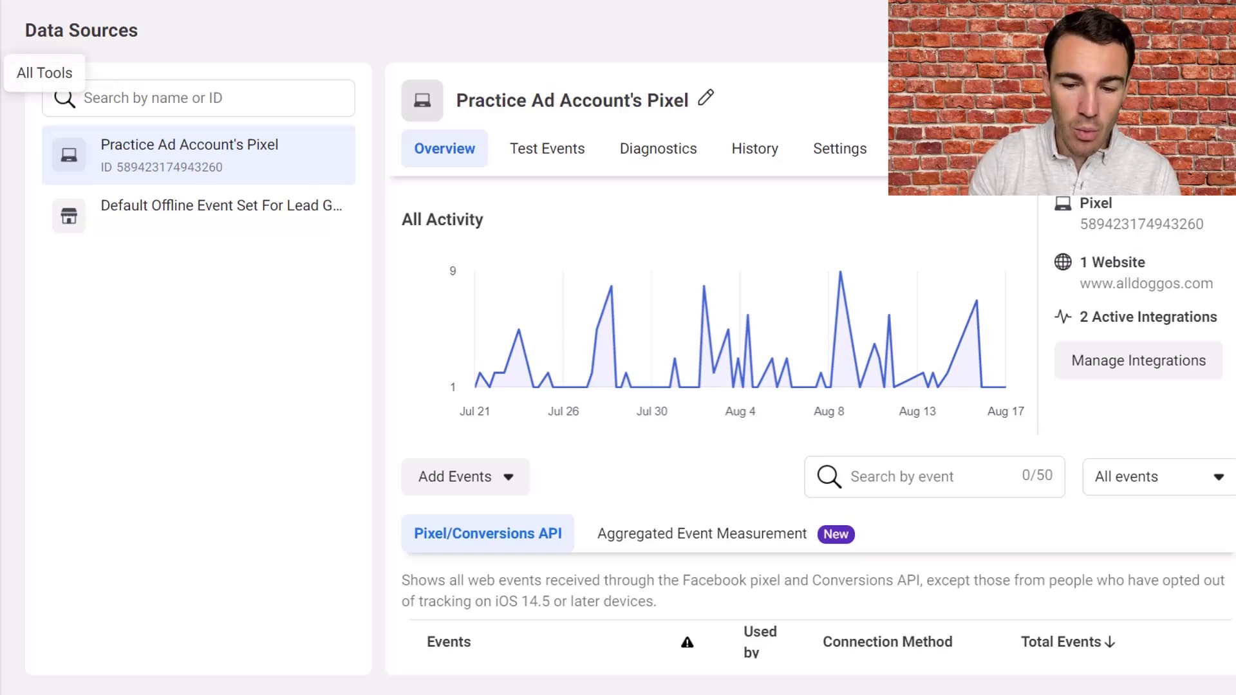
# Go to Audiences and start a new custom audience with Website as its source
pyautogui.click(4, 73)
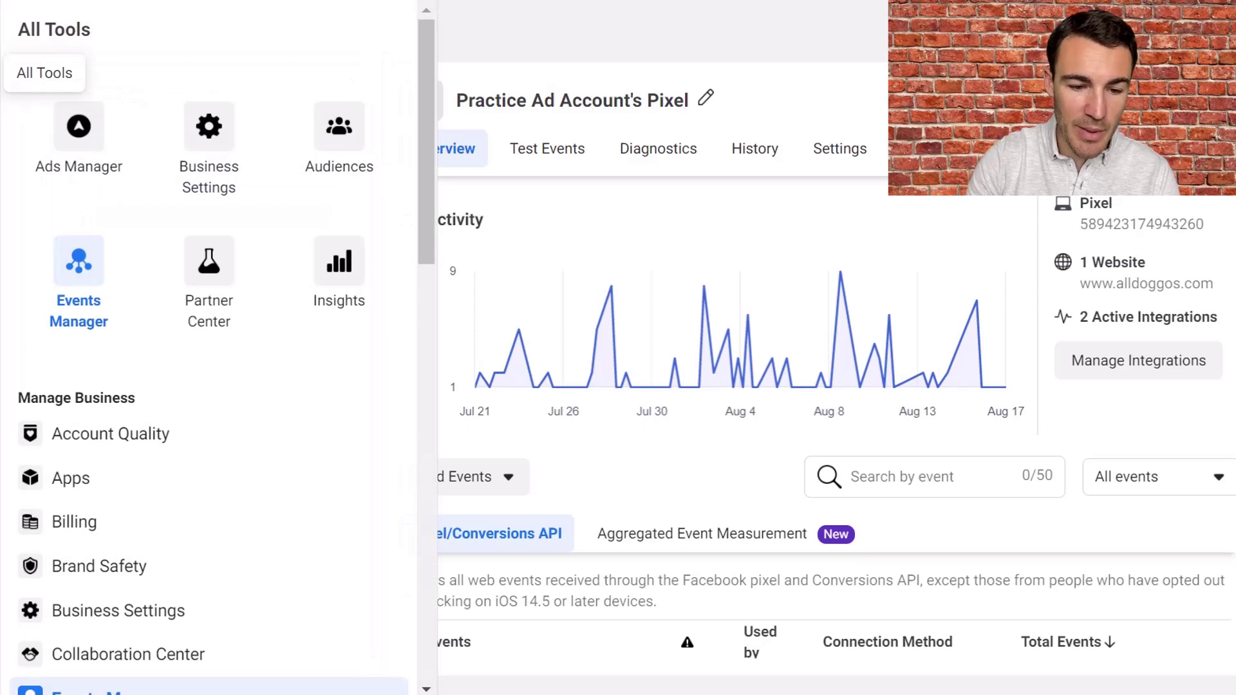
pyautogui.click(325, 147)
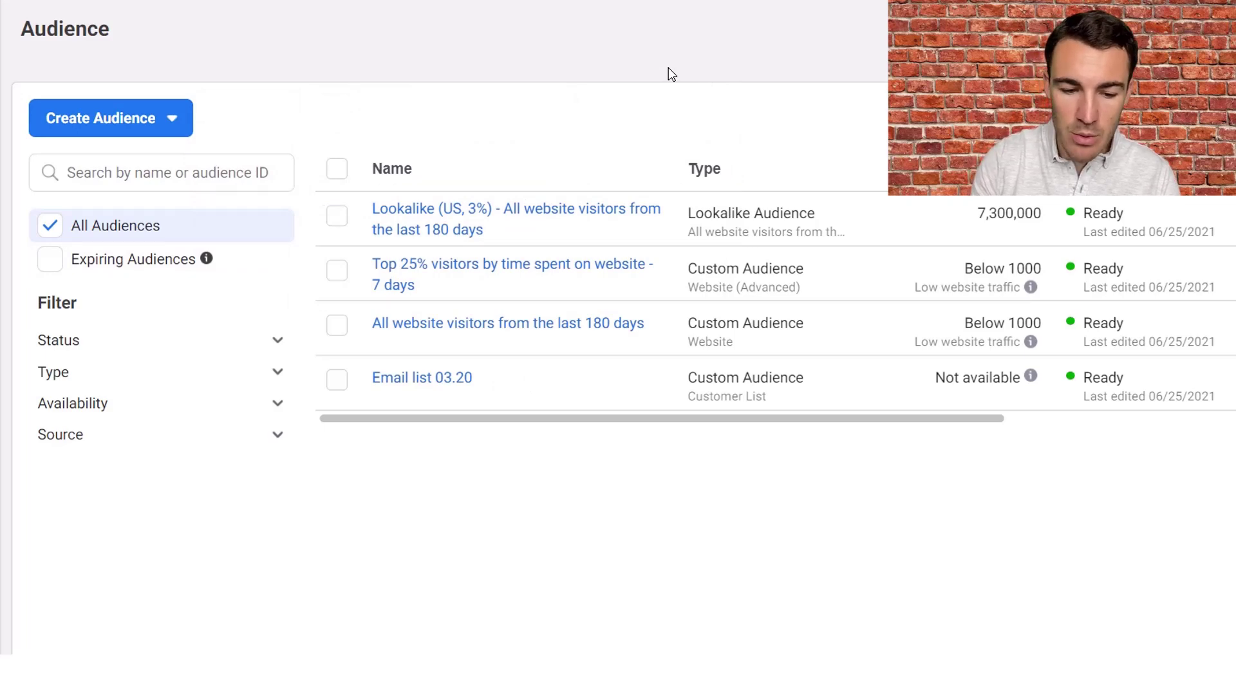
pyautogui.click(149, 122)
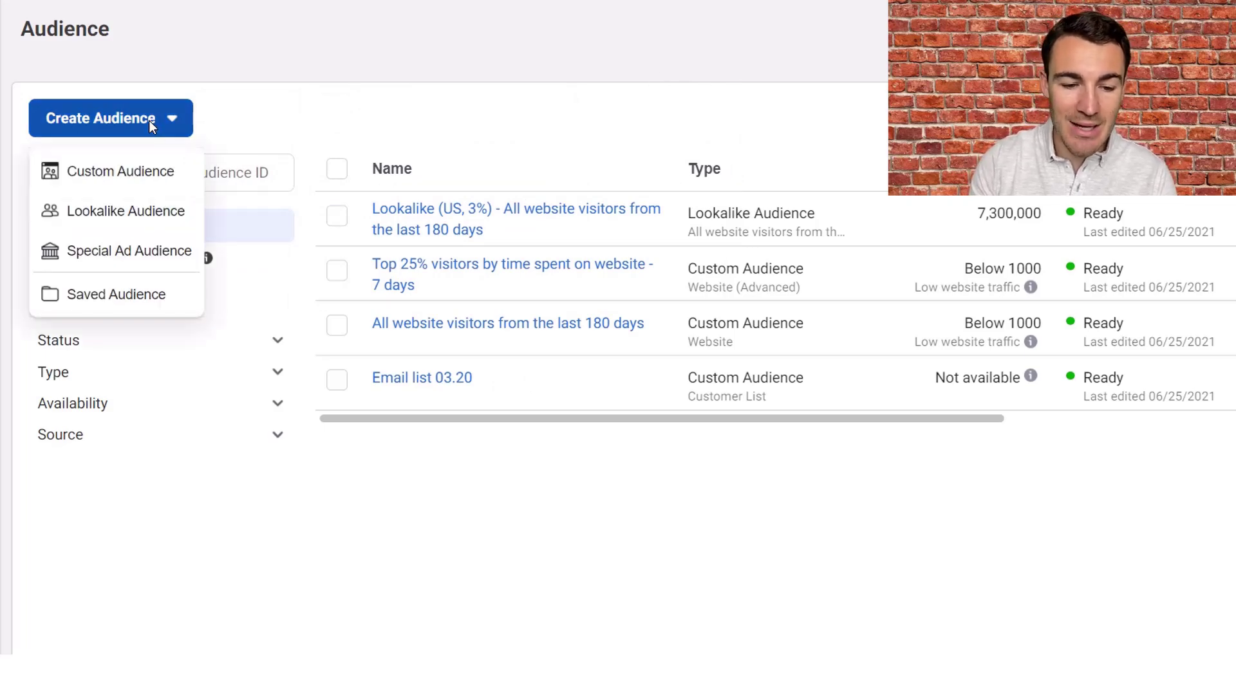
pyautogui.click(150, 177)
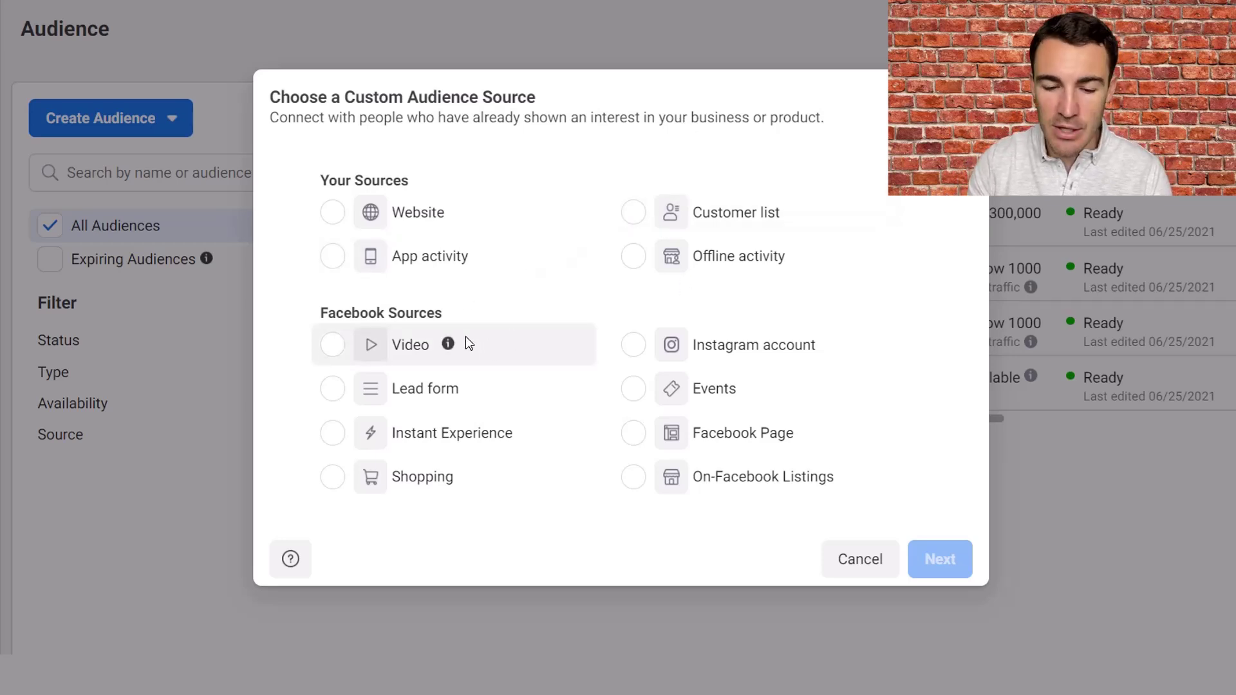
pyautogui.click(329, 214)
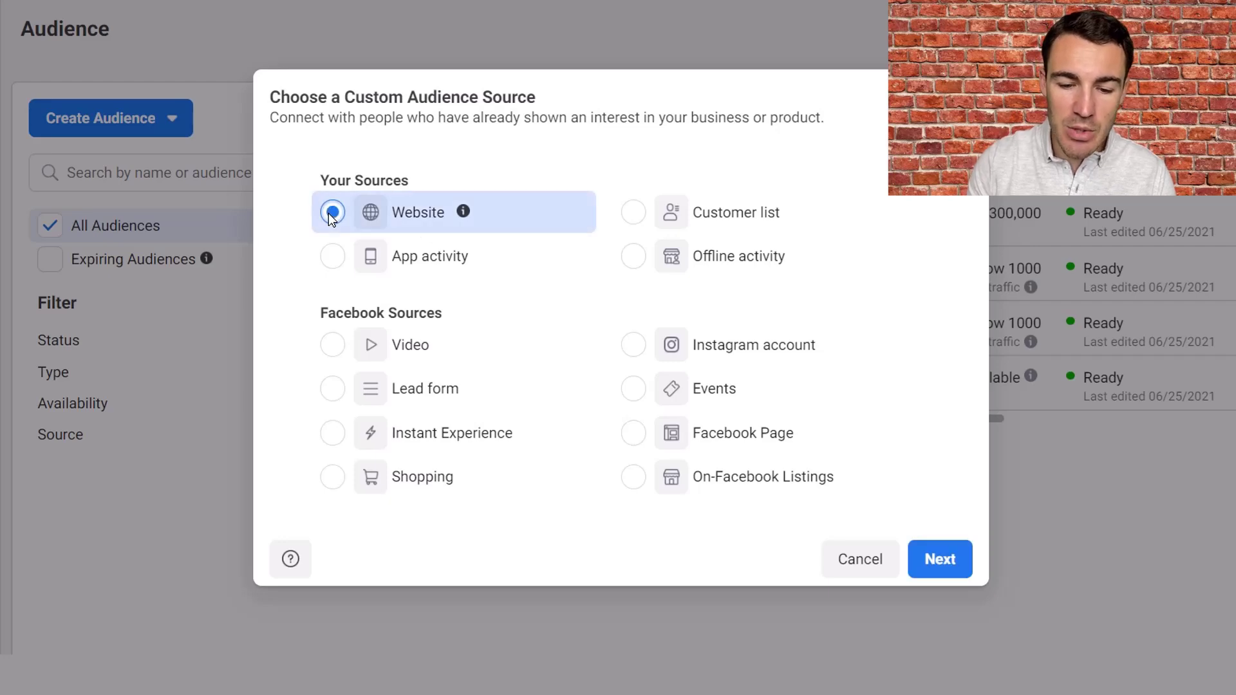
pyautogui.click(947, 563)
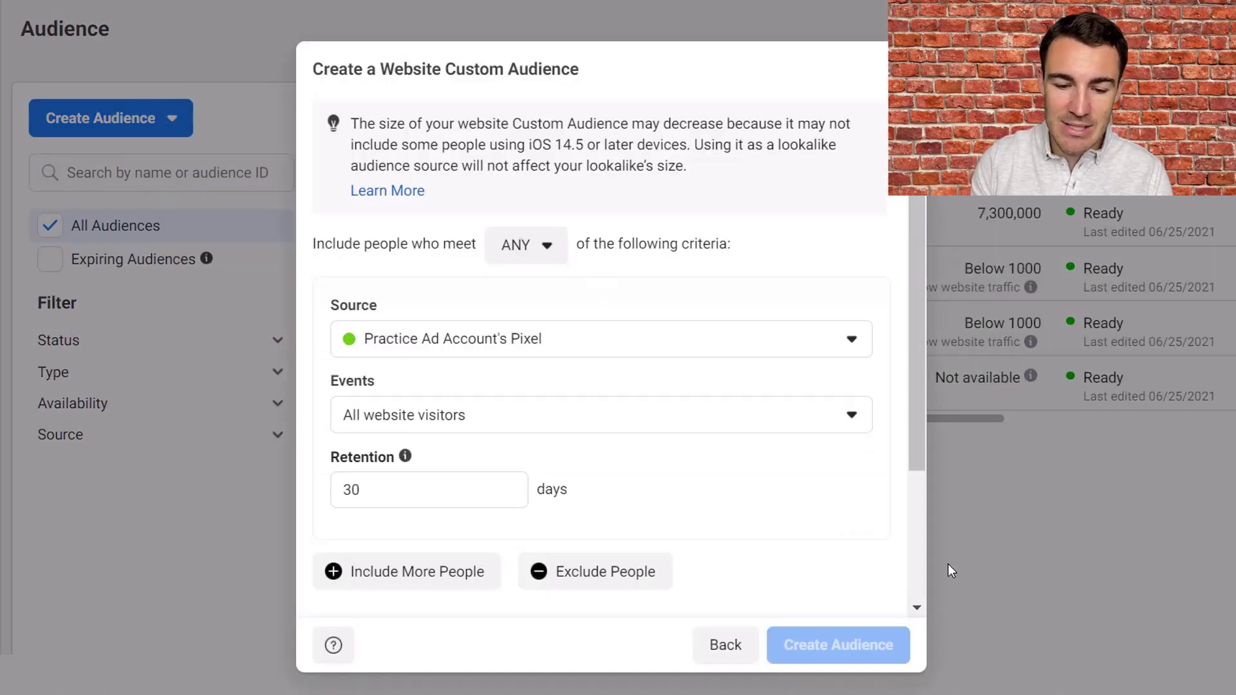
# Set the website custom audience's retention to 180 days
pyautogui.scroll(-2, 788, 508)
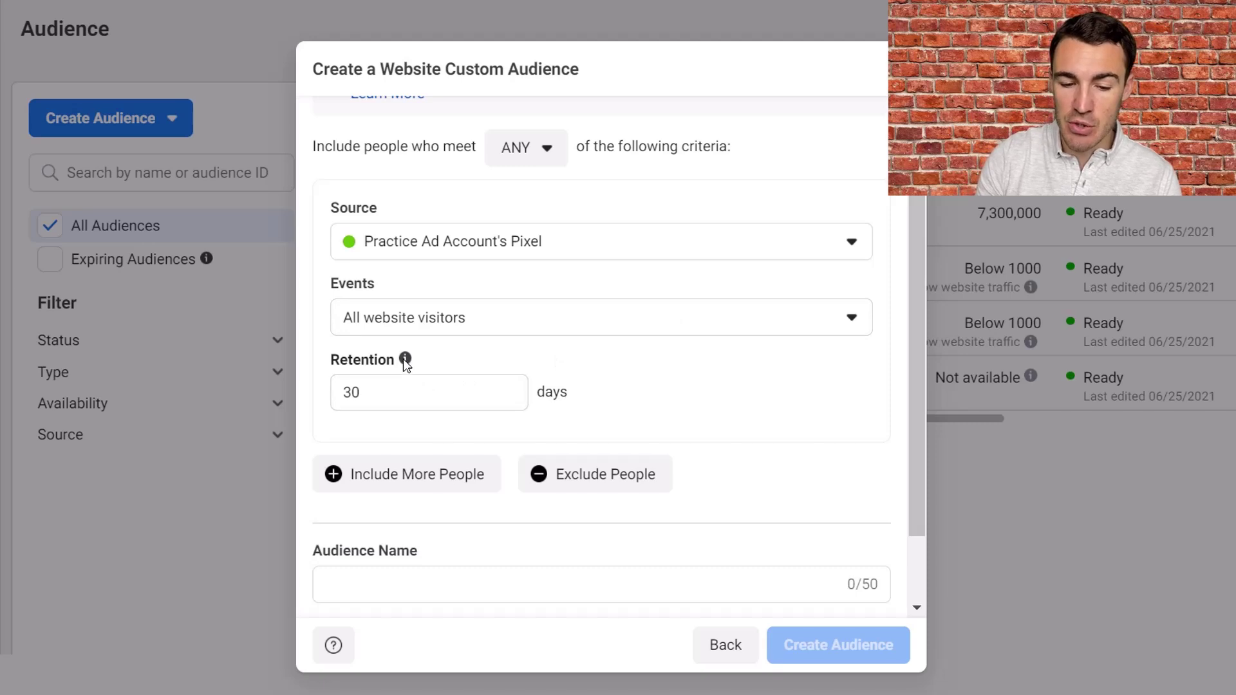
pyautogui.moveTo(404, 358)
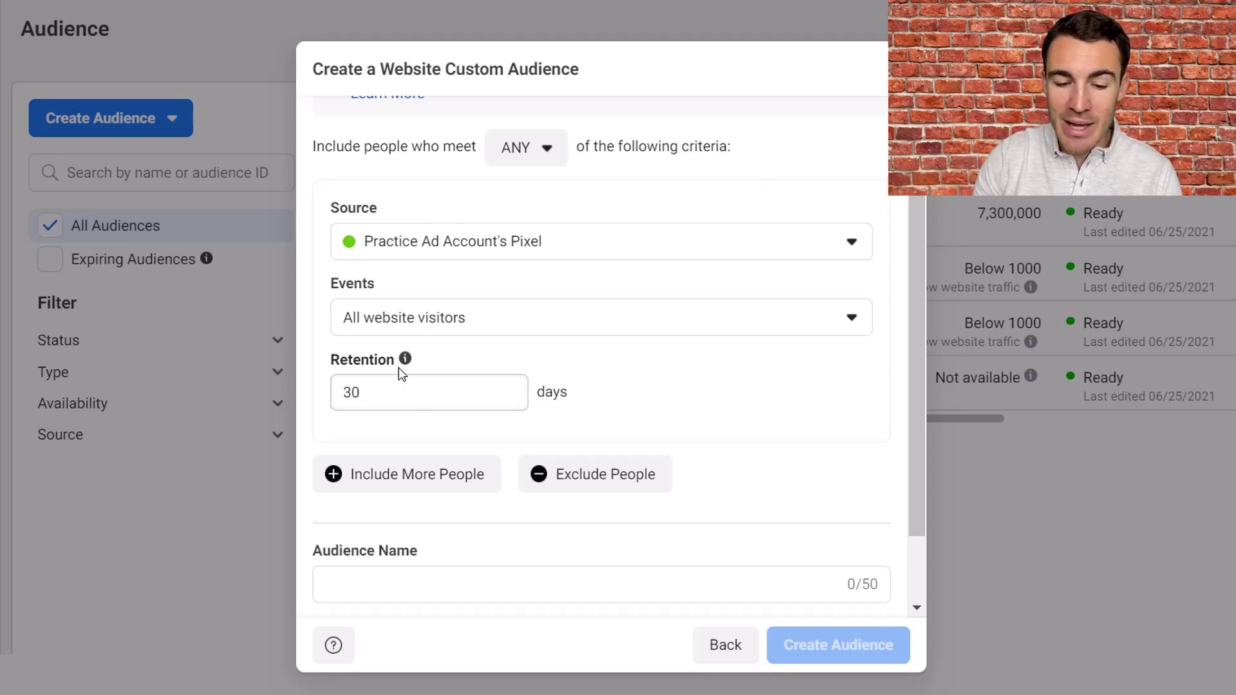
pyautogui.moveTo(362, 392); pyautogui.dragTo(341, 398)
pyautogui.write('18')
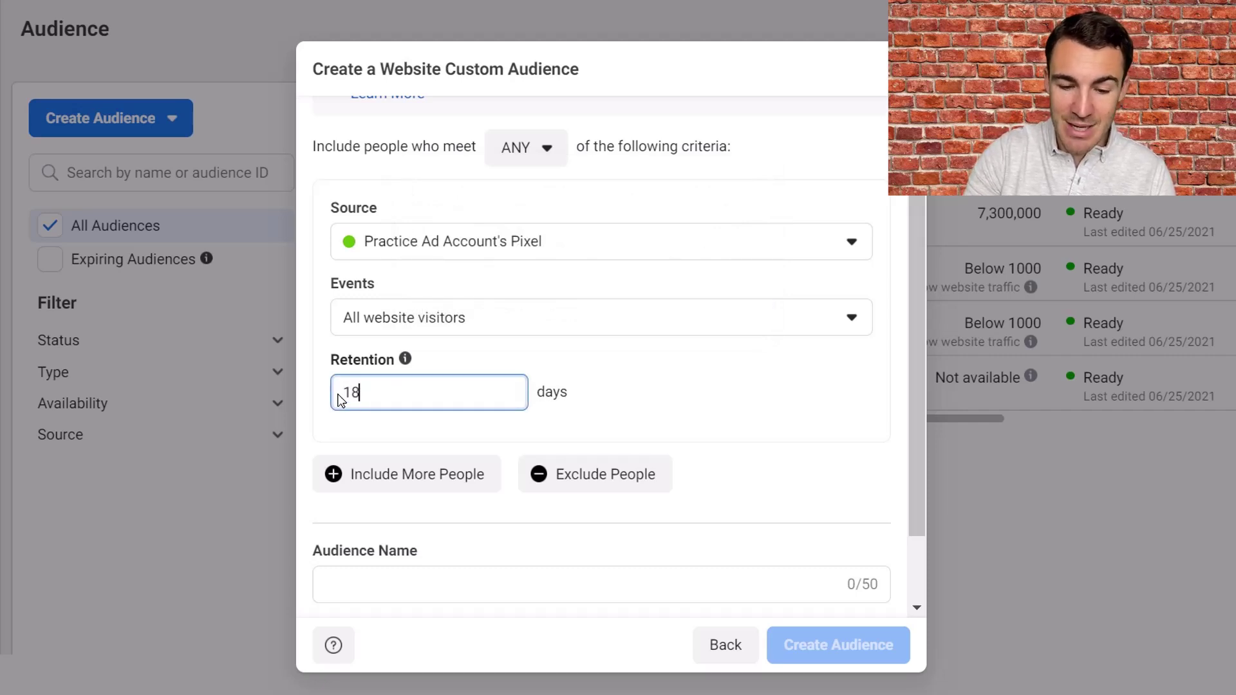
pyautogui.write('0')
pyautogui.click(712, 365)
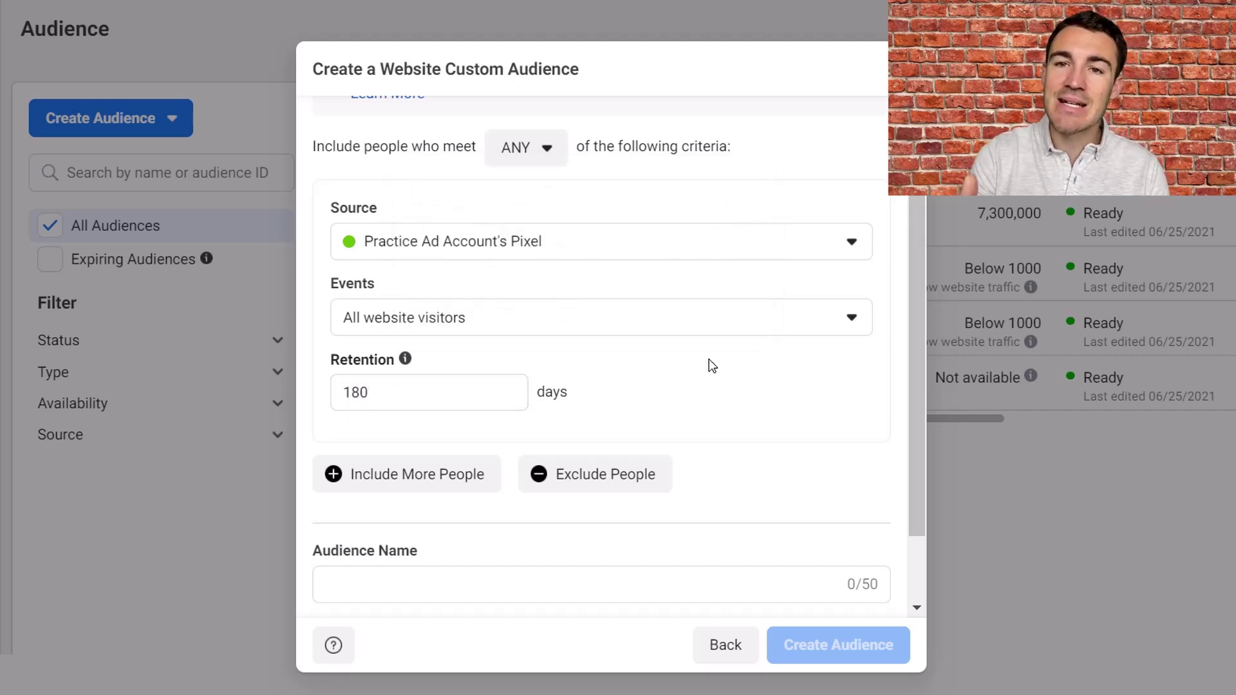
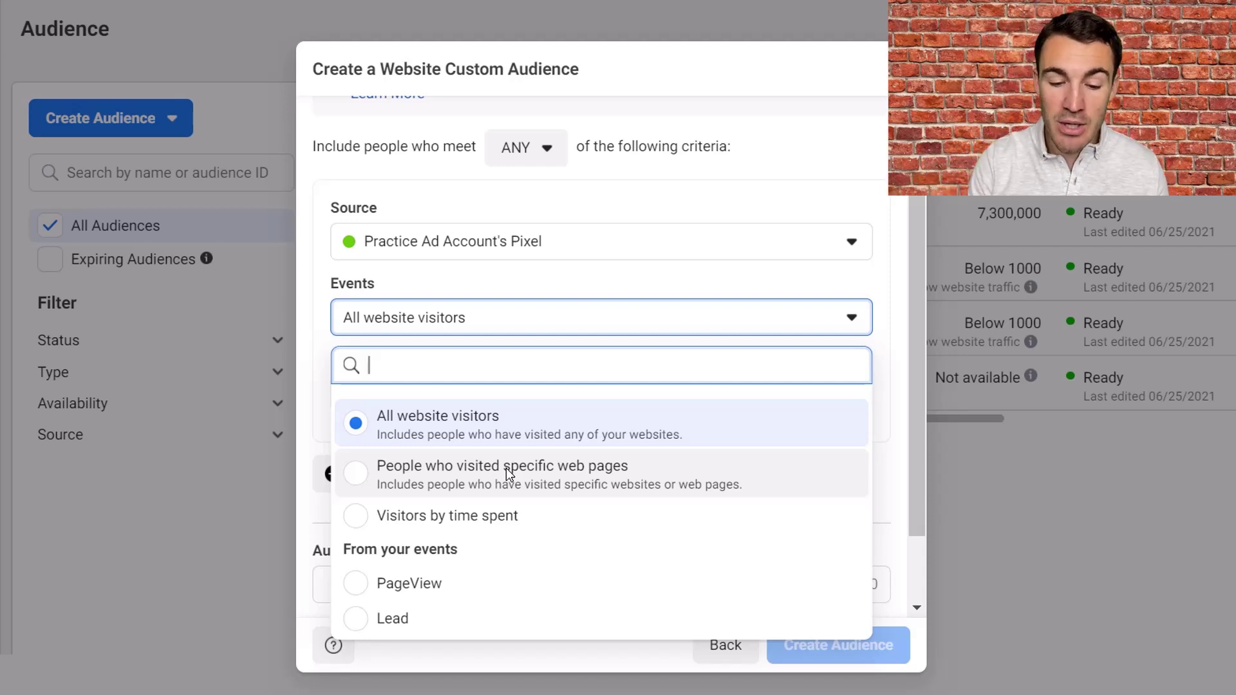
# Try the Visitors by time spent event, inspect its percentile options, and return the event to All website visitors
pyautogui.click(485, 517)
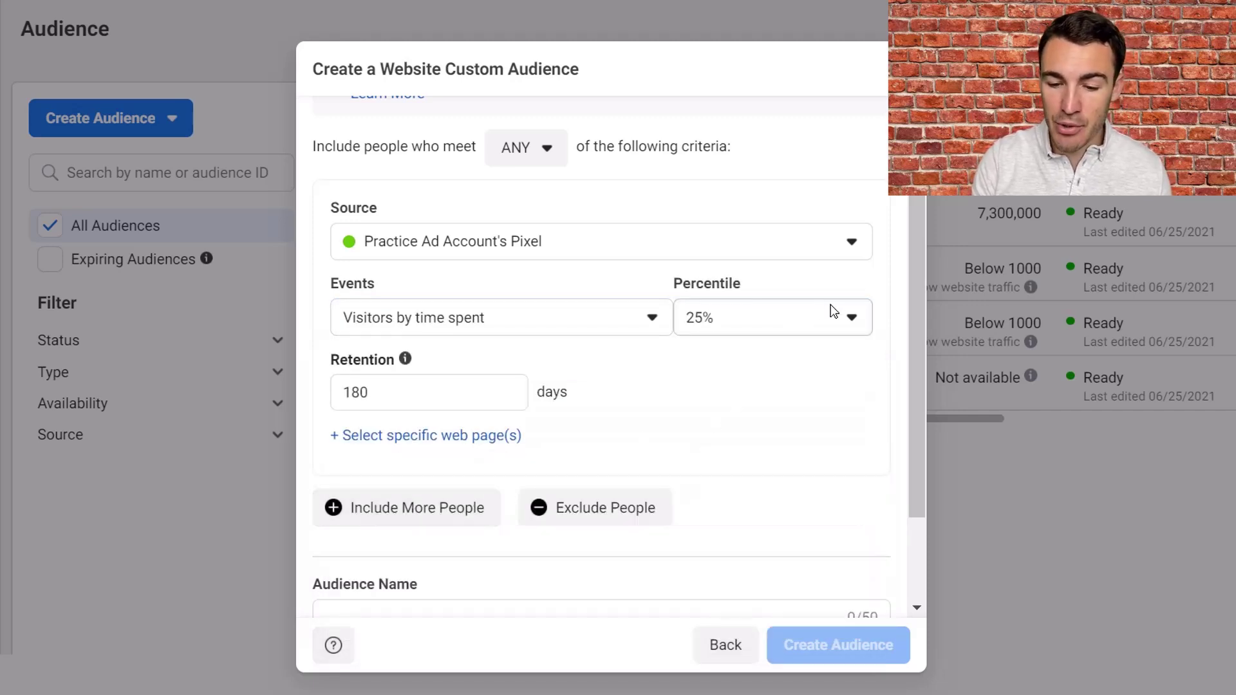
pyautogui.click(853, 316)
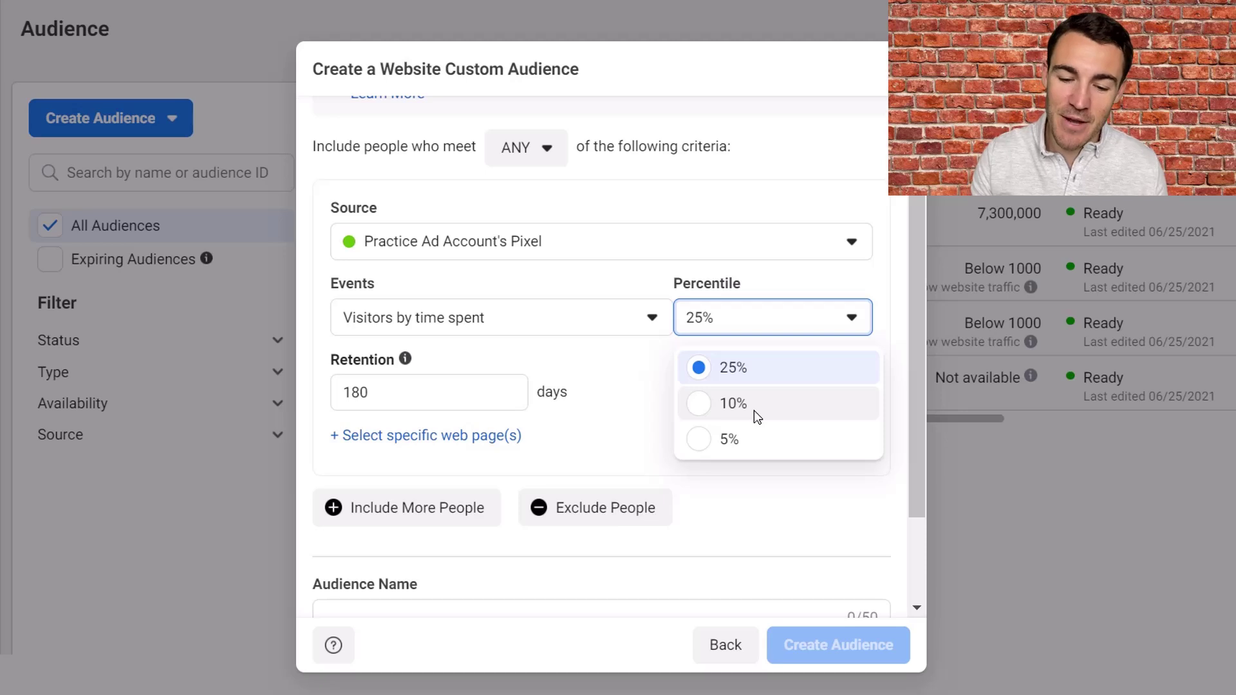
pyautogui.click(652, 322)
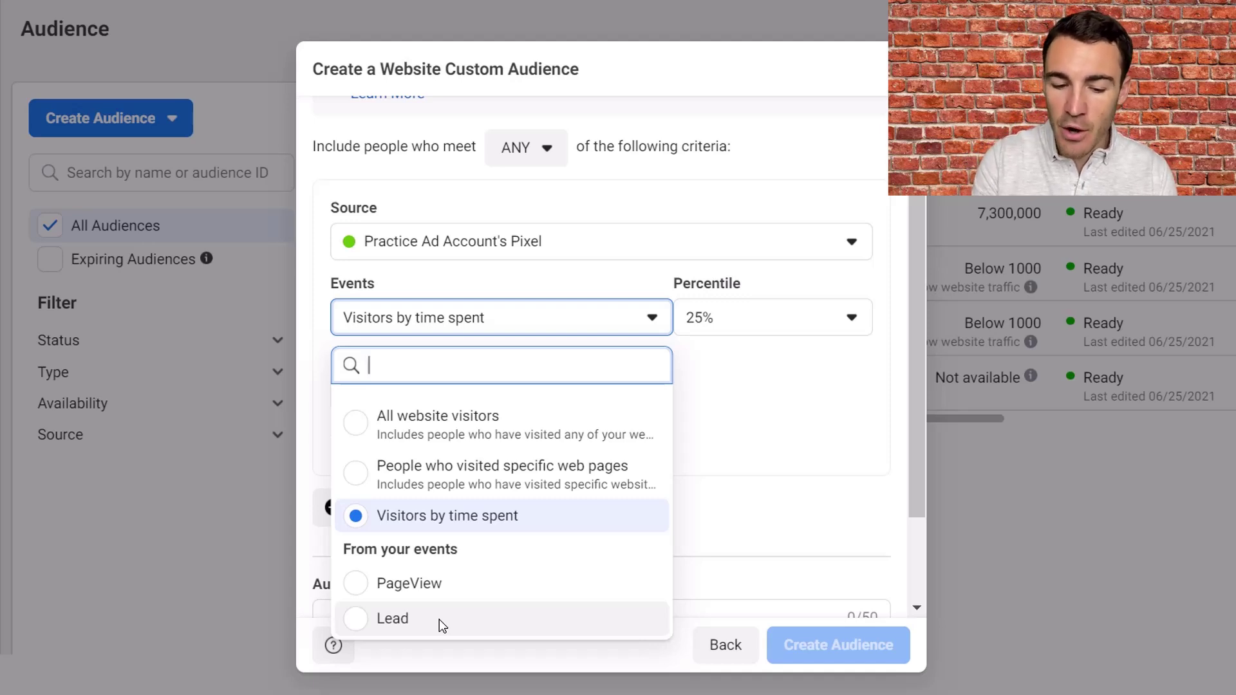
pyautogui.click(510, 422)
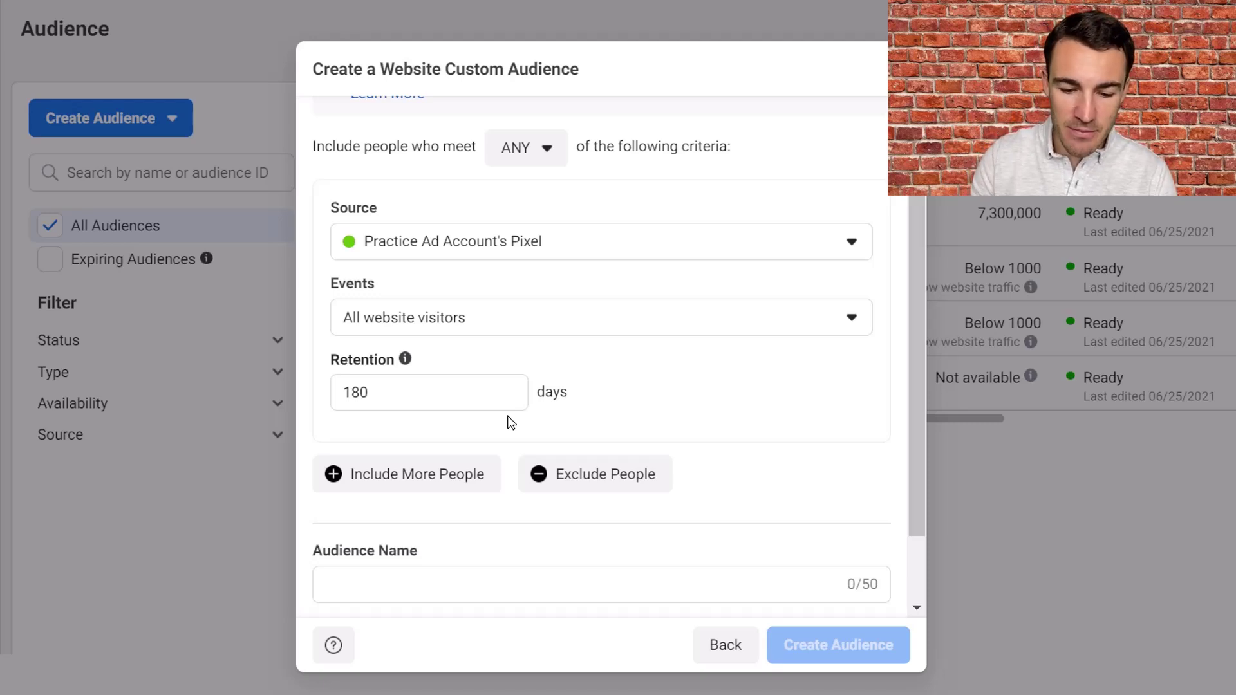
# Name the audience "Website Visitors - 180", create it, and close the completion dialog
pyautogui.click(390, 594)
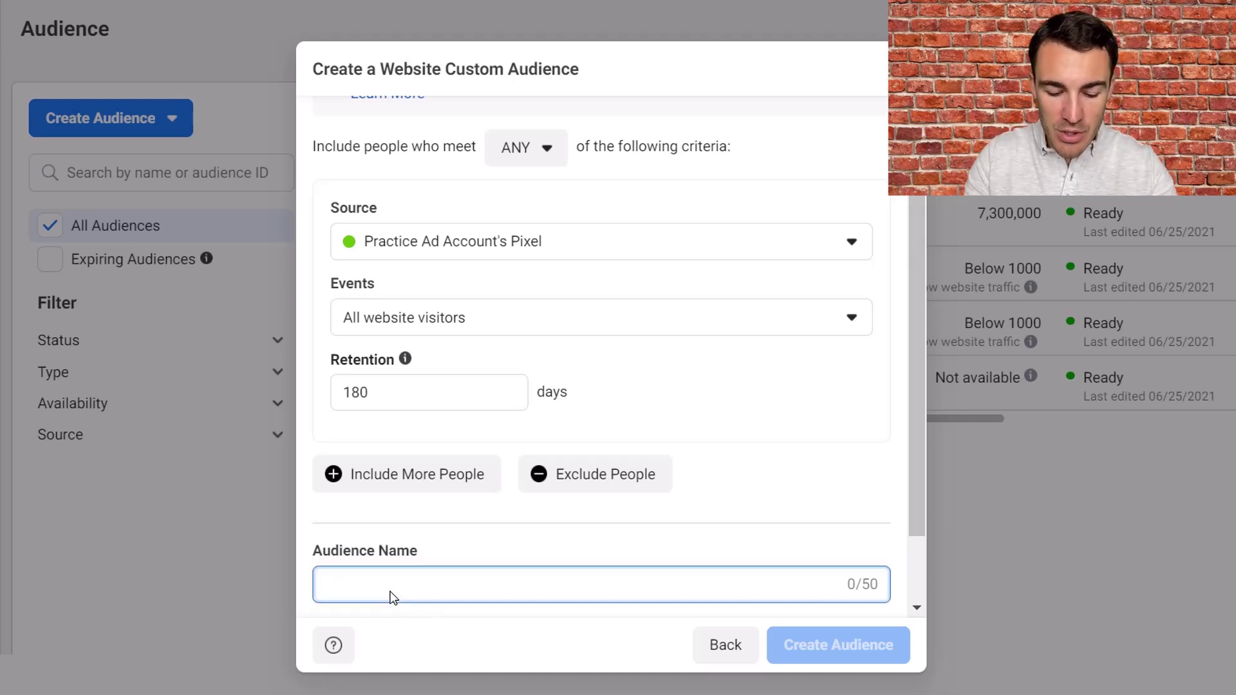
pyautogui.write('All')
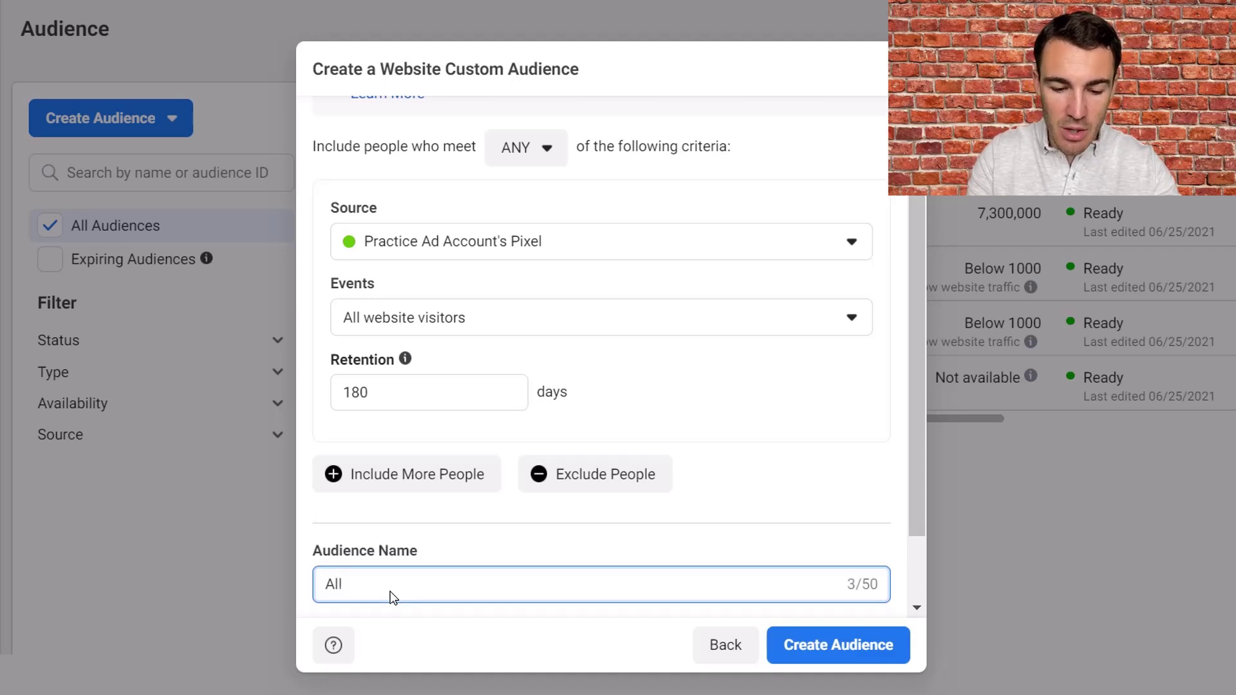
pyautogui.press('BackSpace')
pyautogui.press('BackSpace')
pyautogui.press('BackSpace')
pyautogui.write('Website ')
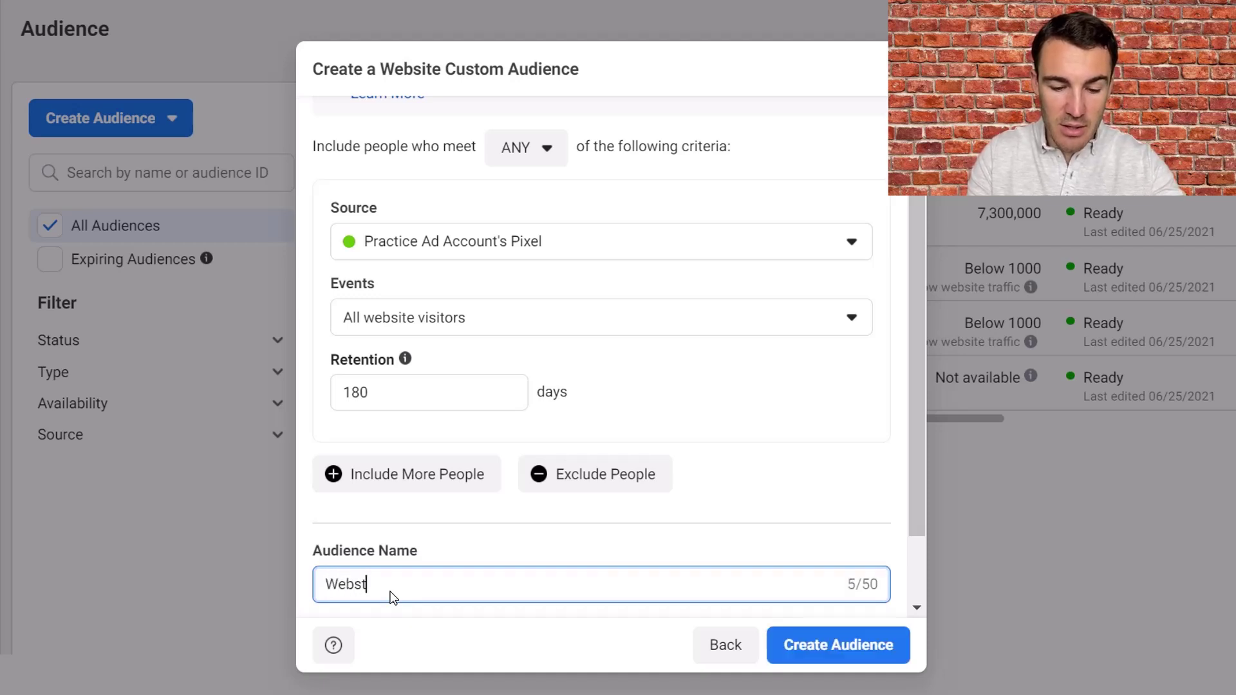
pyautogui.write('Visitors - 180')
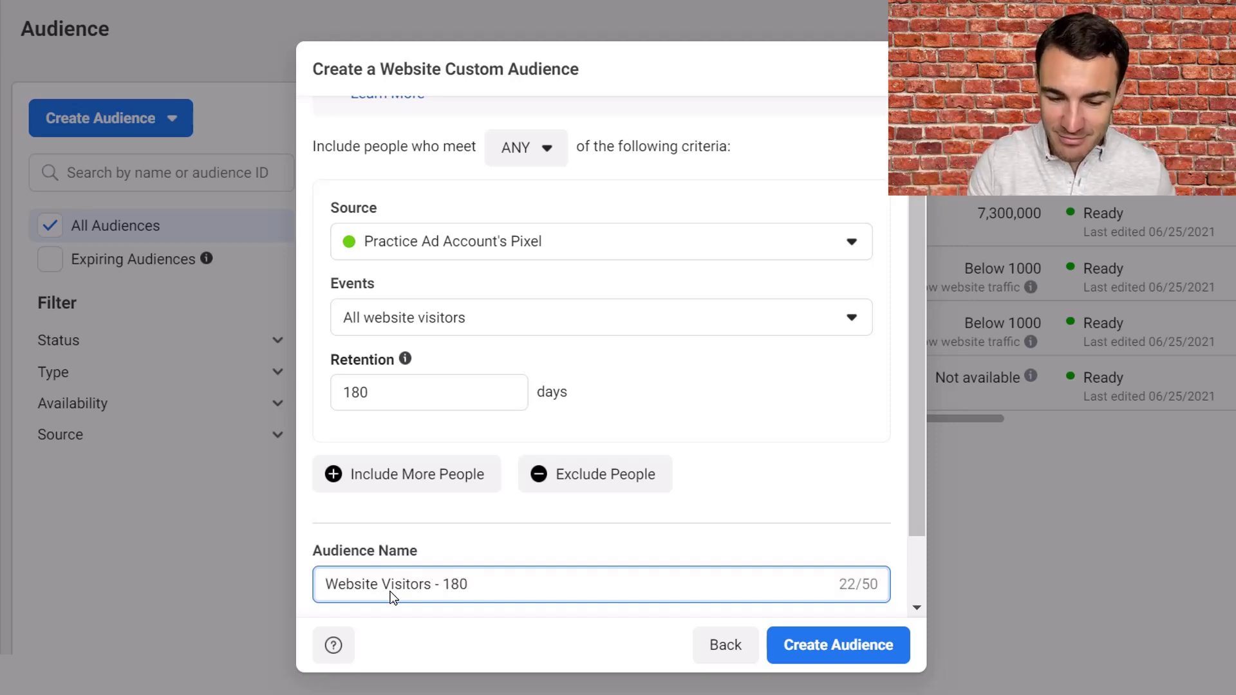
pyautogui.scroll(-2, 859, 507)
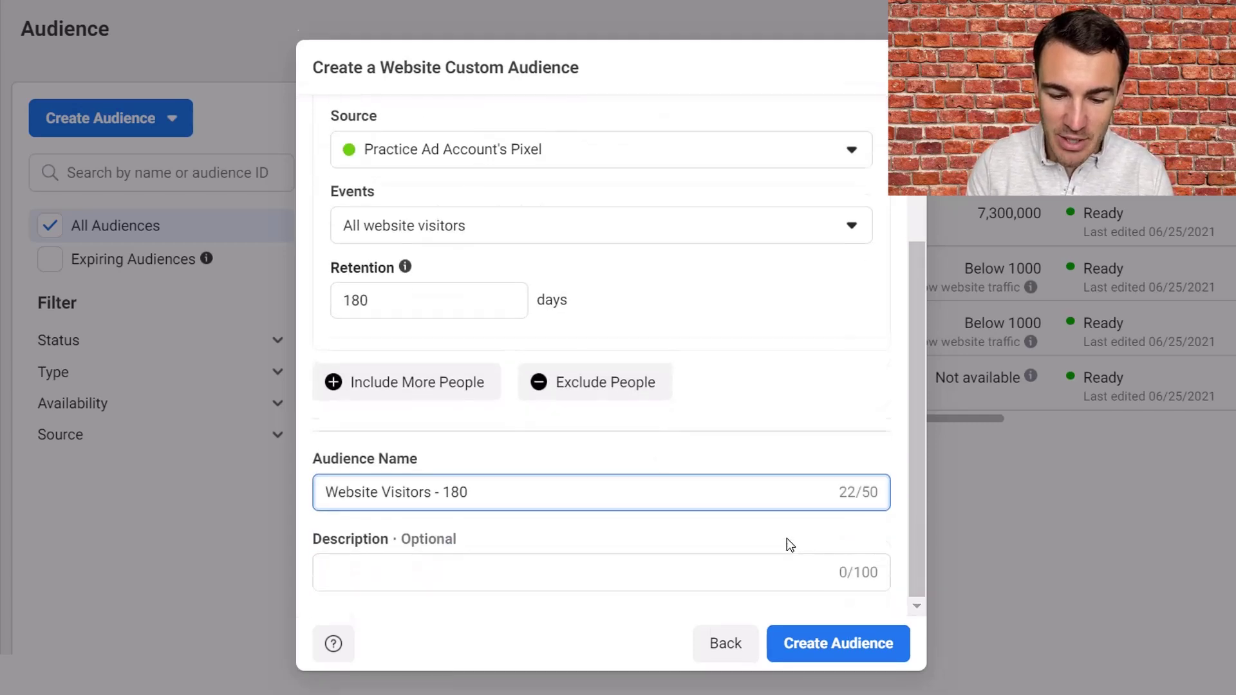
pyautogui.scroll(-1, 787, 538)
pyautogui.click(807, 621)
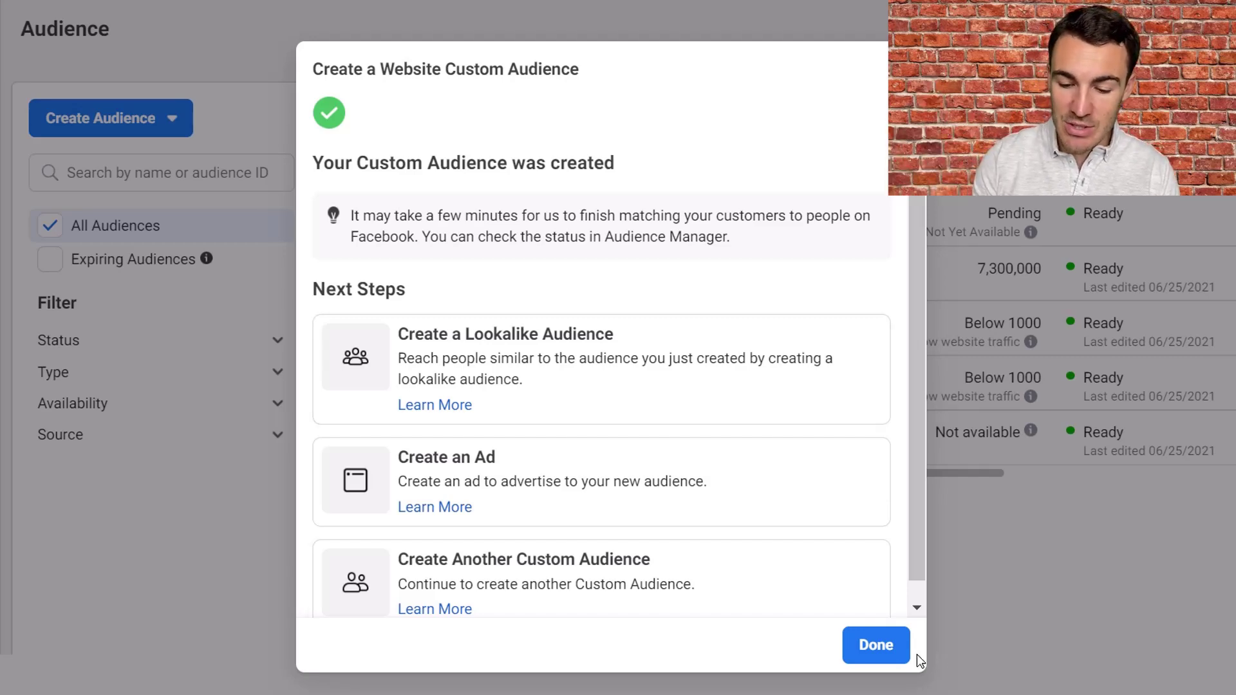
pyautogui.click(876, 641)
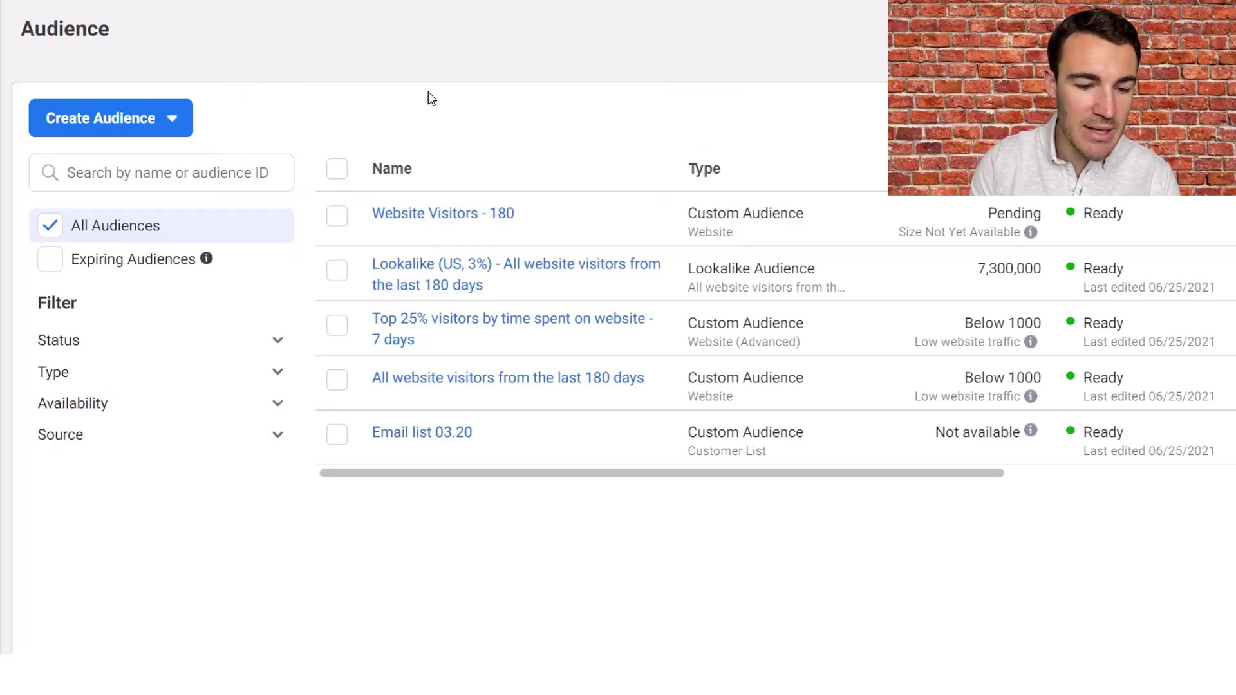
# Return to Ads Manager and create a new auction campaign with the Conversions objective
pyautogui.click(26, 70)
pyautogui.click(88, 142)
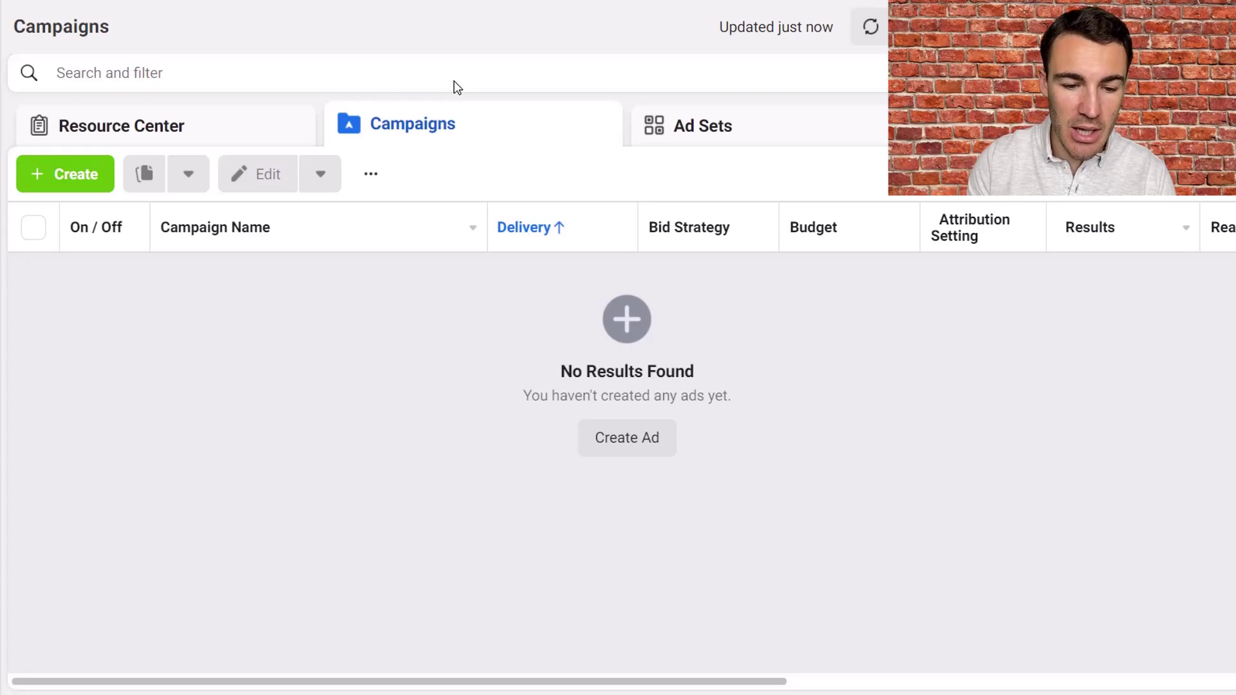
pyautogui.click(83, 175)
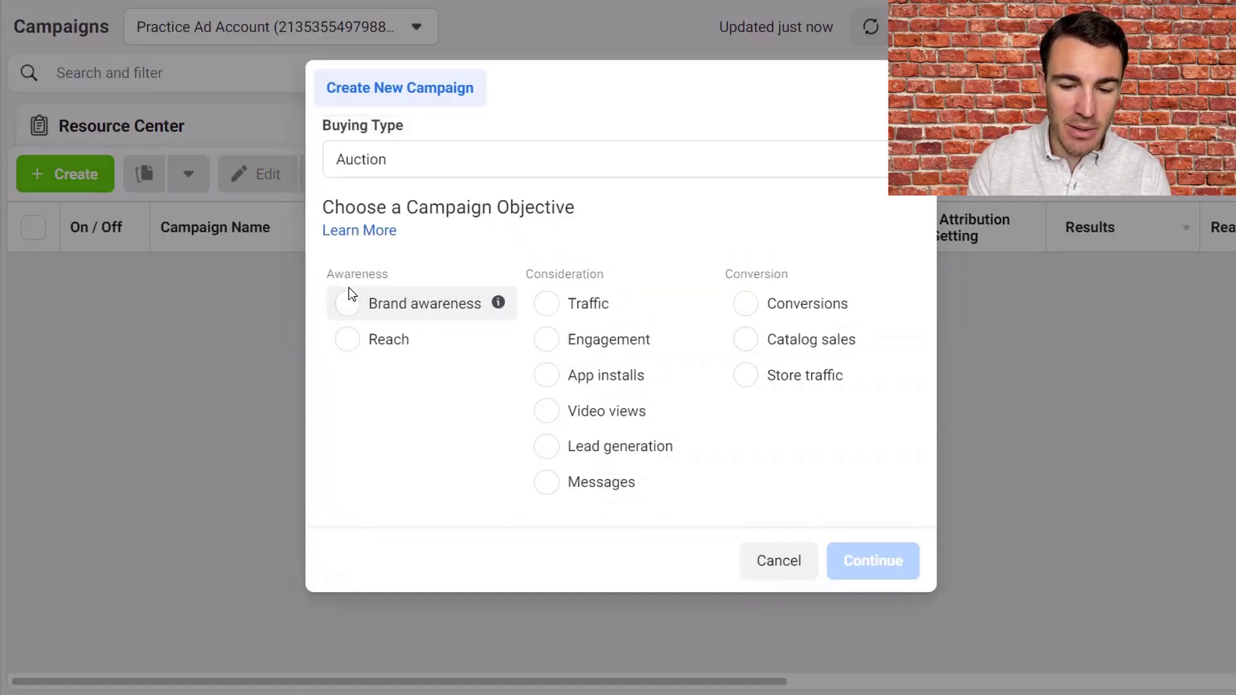
pyautogui.click(787, 306)
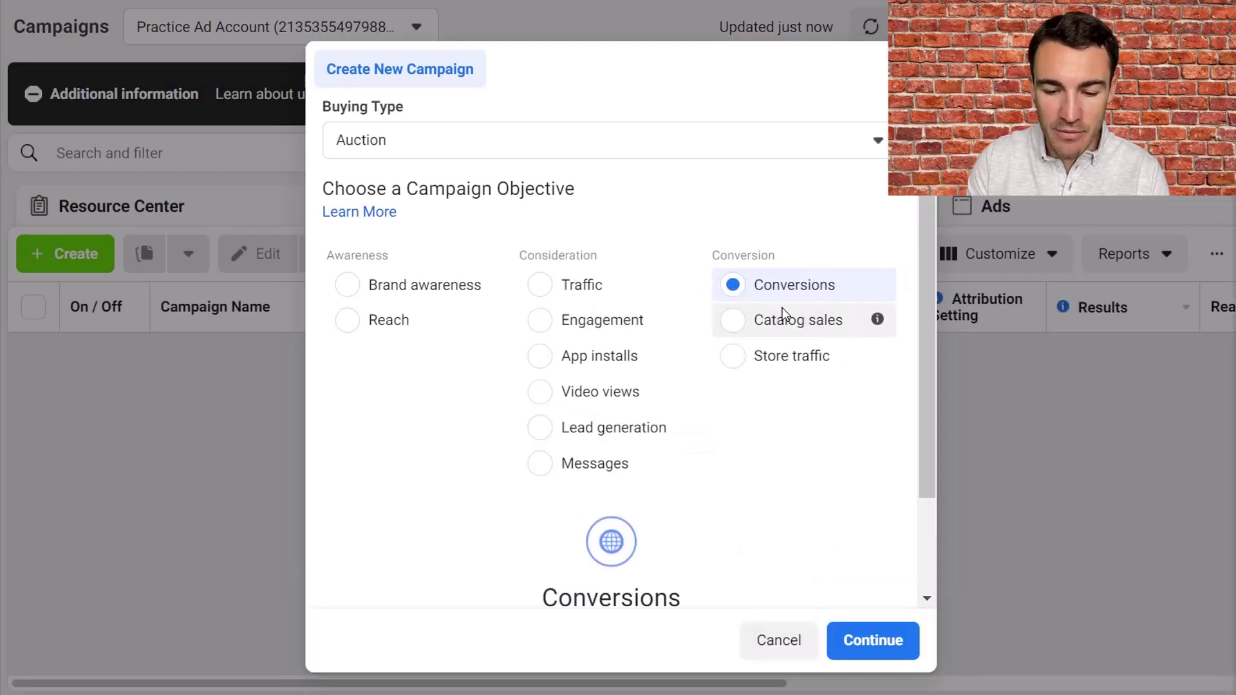
pyautogui.click(870, 638)
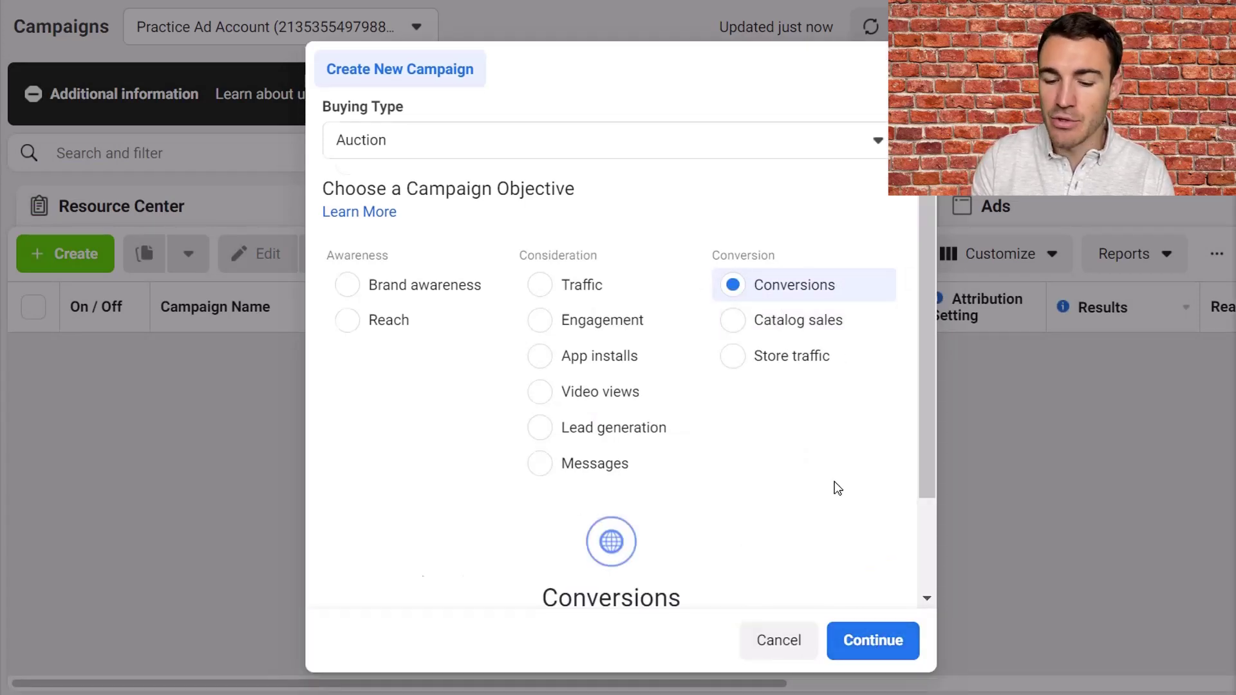
pyautogui.click(883, 638)
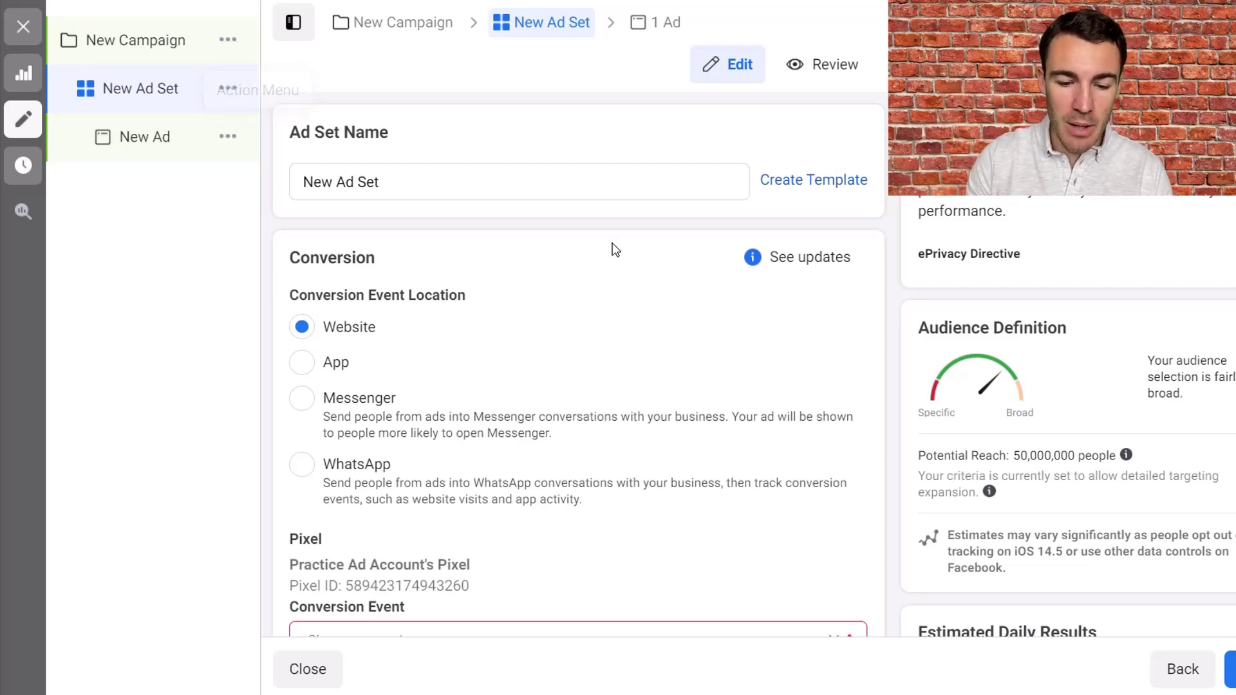
# Add the "Website Visitors - 180" custom audience to the new ad set's audience targeting
pyautogui.scroll(-4, 666, 294)
pyautogui.scroll(-20, 665, 293)
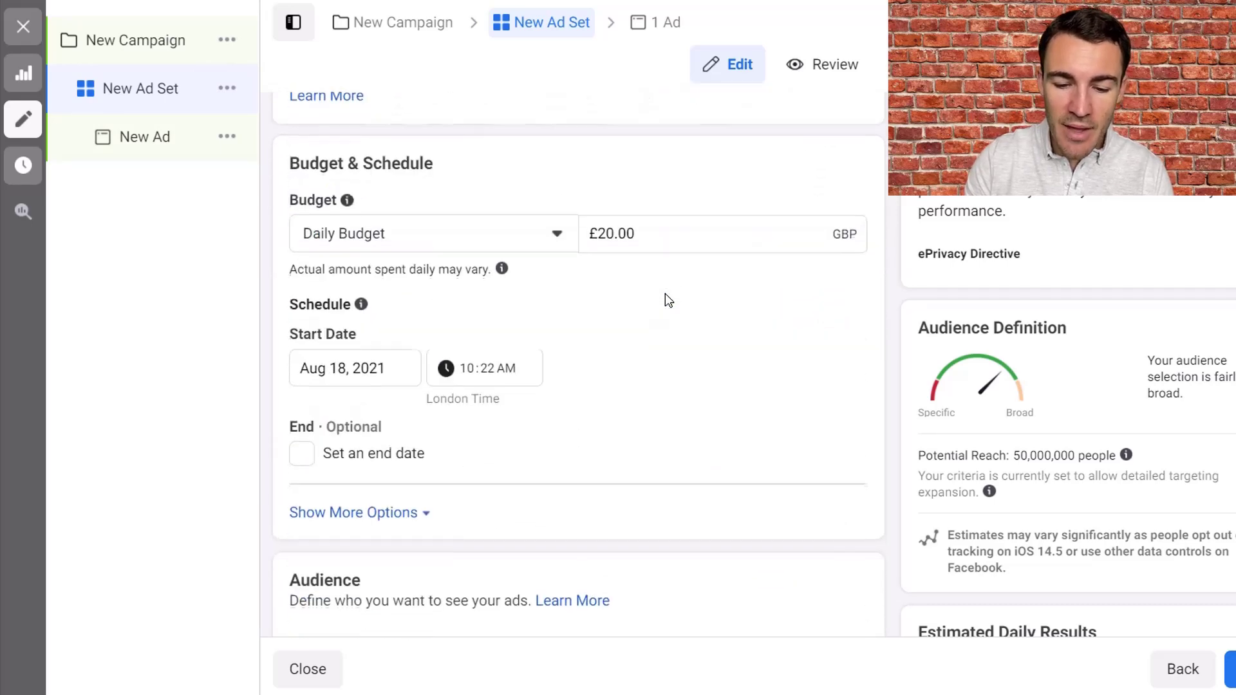
pyautogui.scroll(-2, 666, 294)
pyautogui.scroll(2, 539, 213)
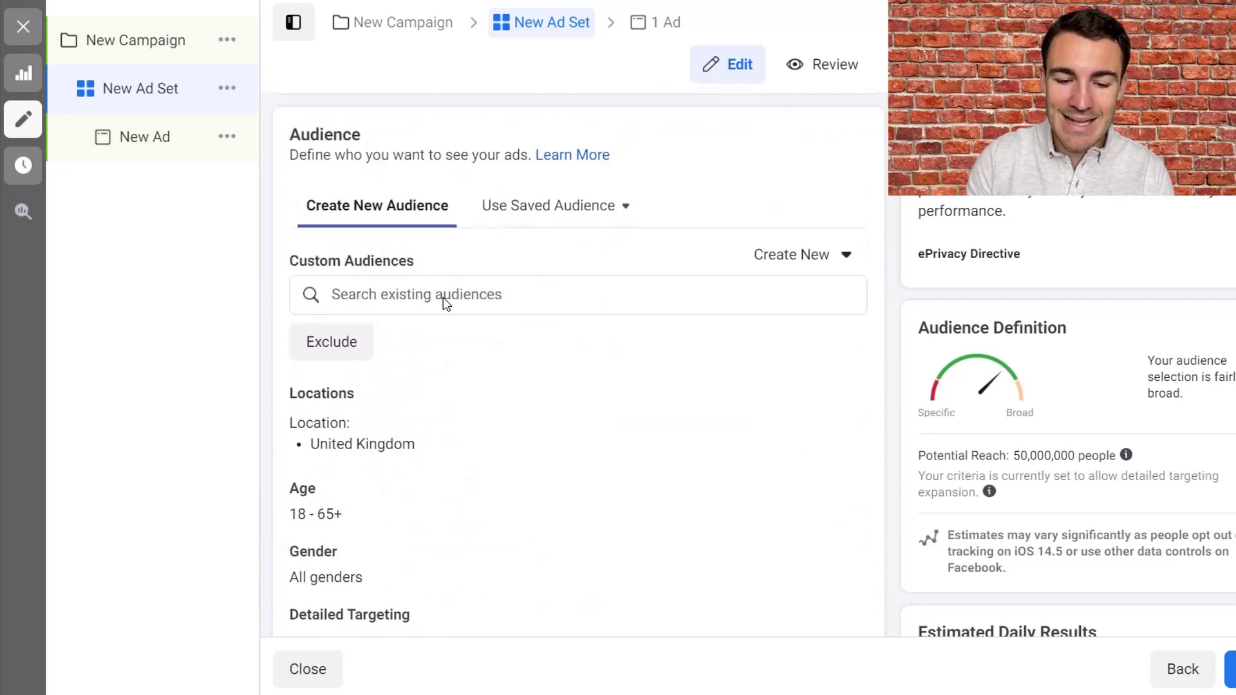
pyautogui.click(422, 299)
pyautogui.write('Web')
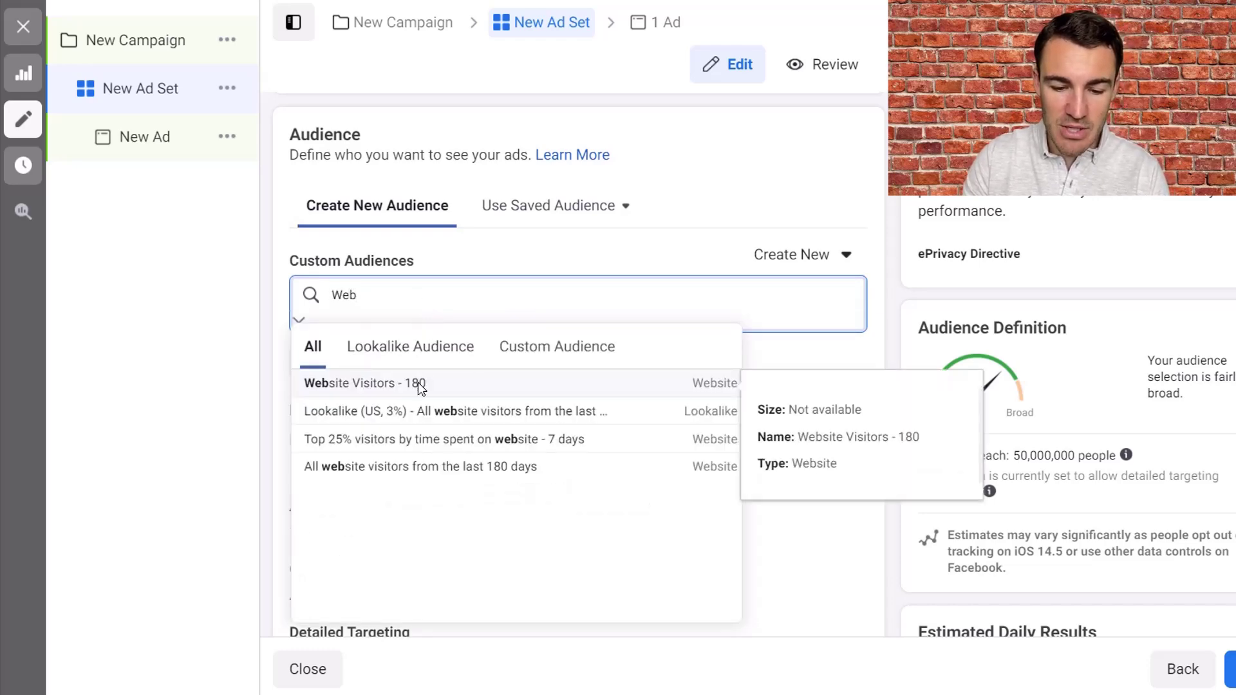
pyautogui.click(420, 383)
pyautogui.click(886, 279)
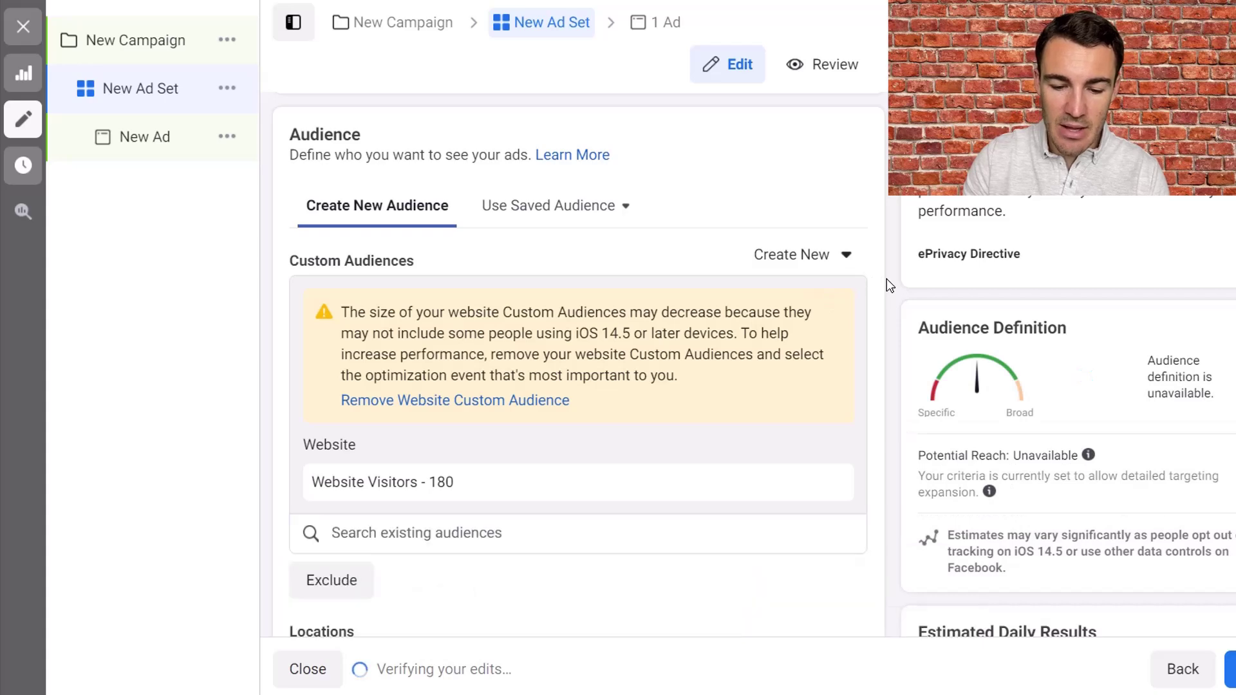
pyautogui.scroll(-3, 876, 388)
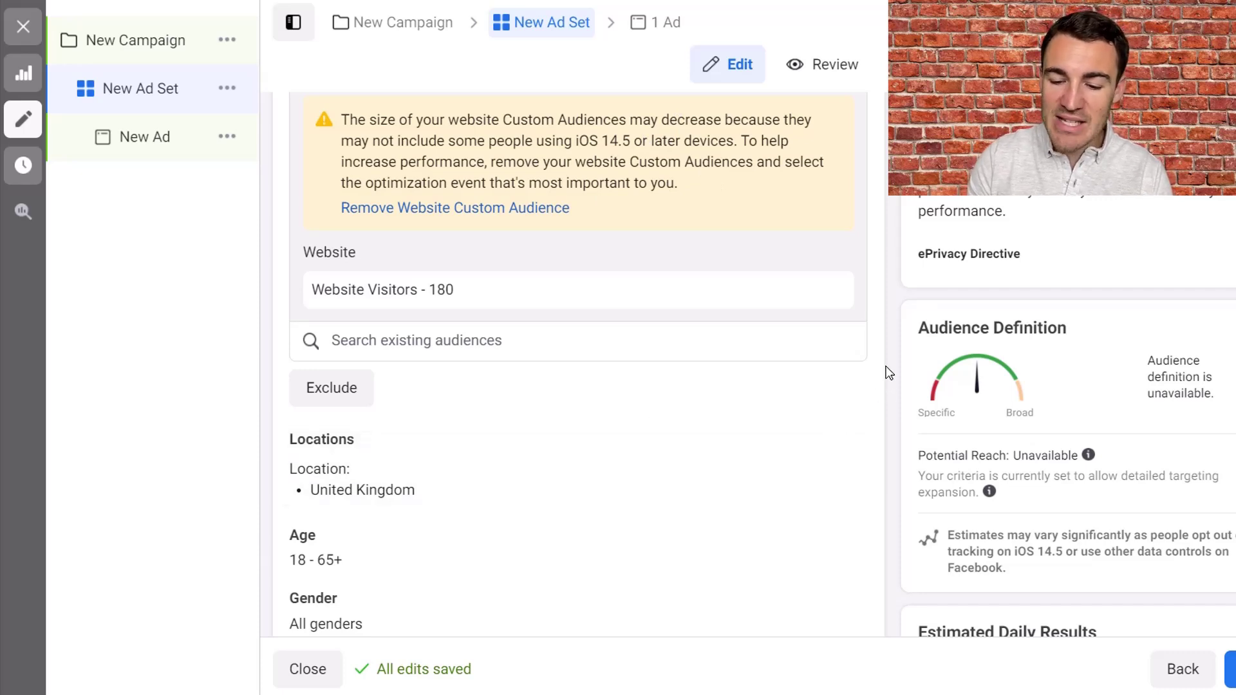
pyautogui.scroll(1, 887, 370)
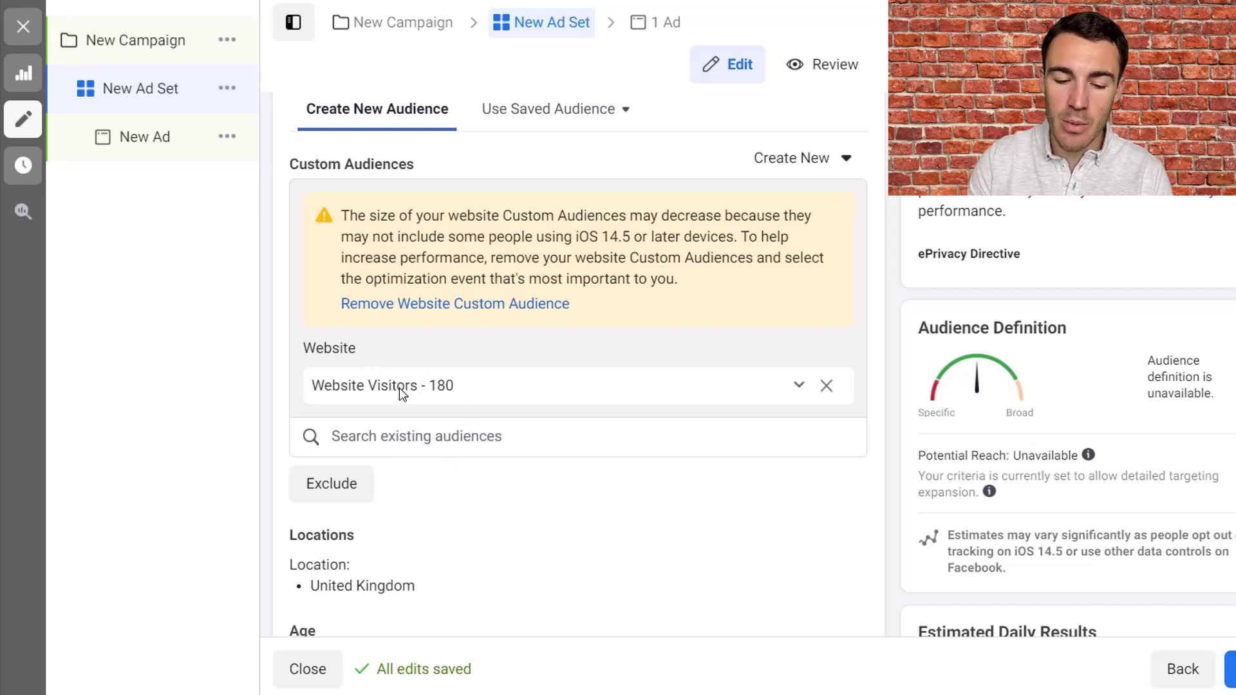
# Open the ad set's detailed targeting for editing, search it for "social media", and dismiss the suggestions without adding one
pyautogui.scroll(-3, 836, 460)
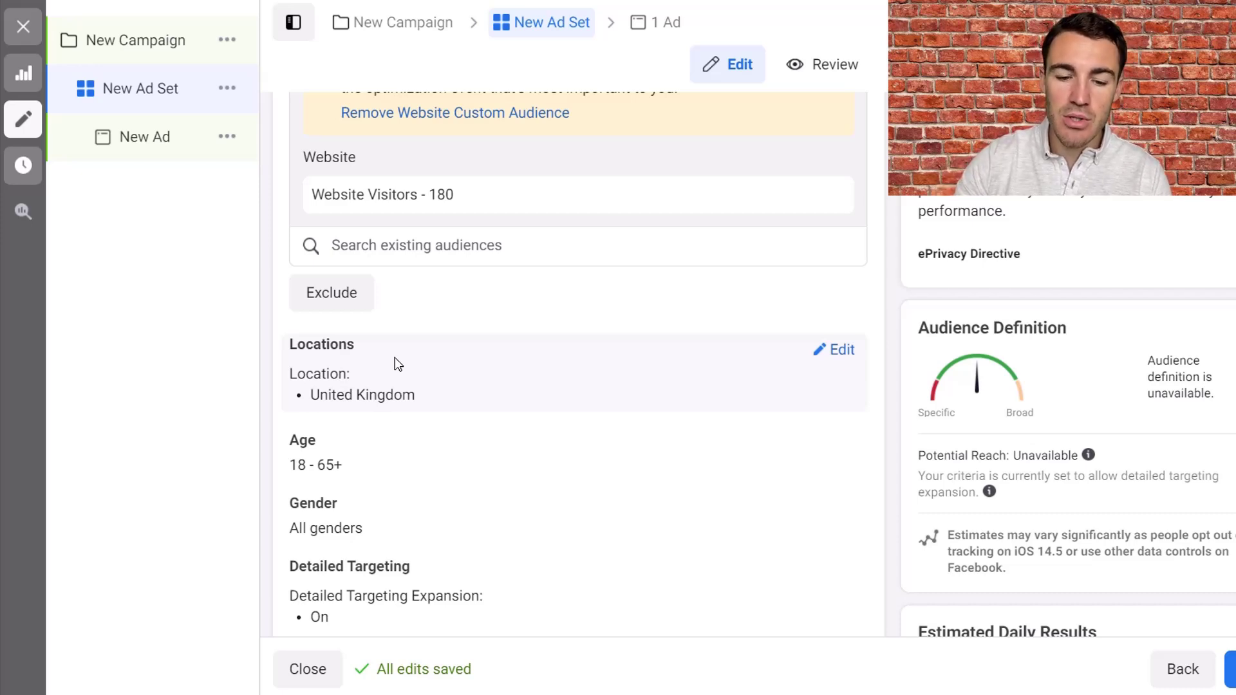
pyautogui.scroll(1, 395, 357)
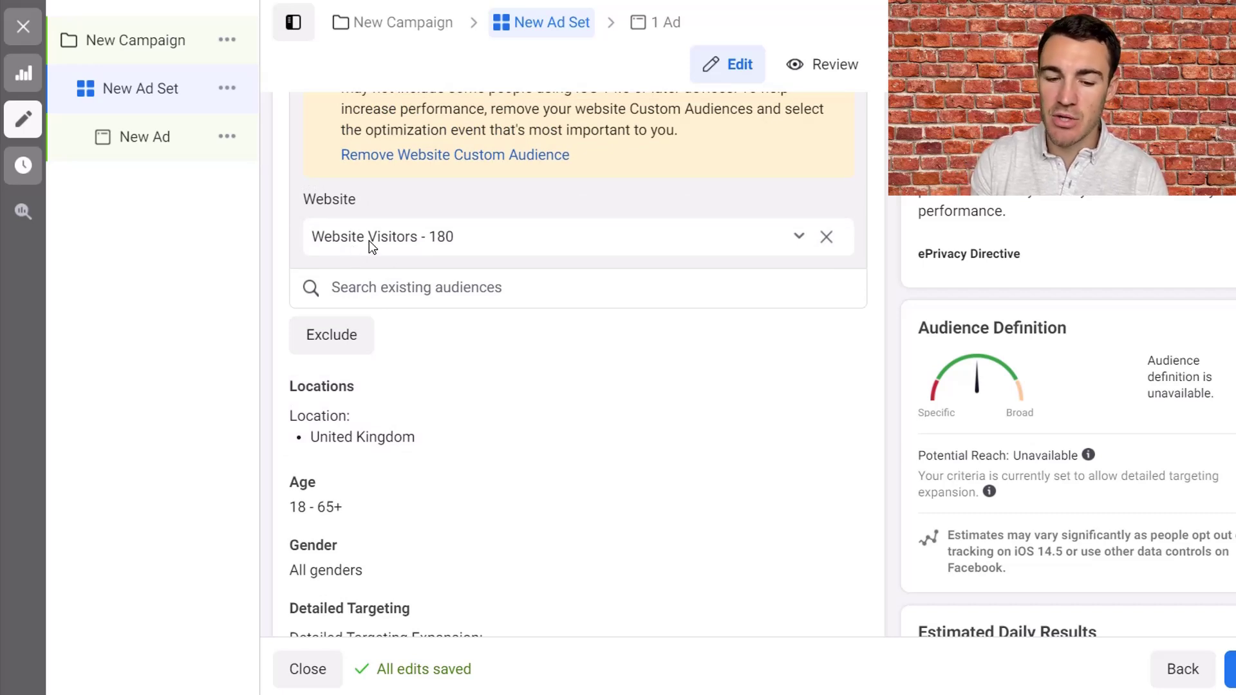
pyautogui.scroll(-2, 585, 464)
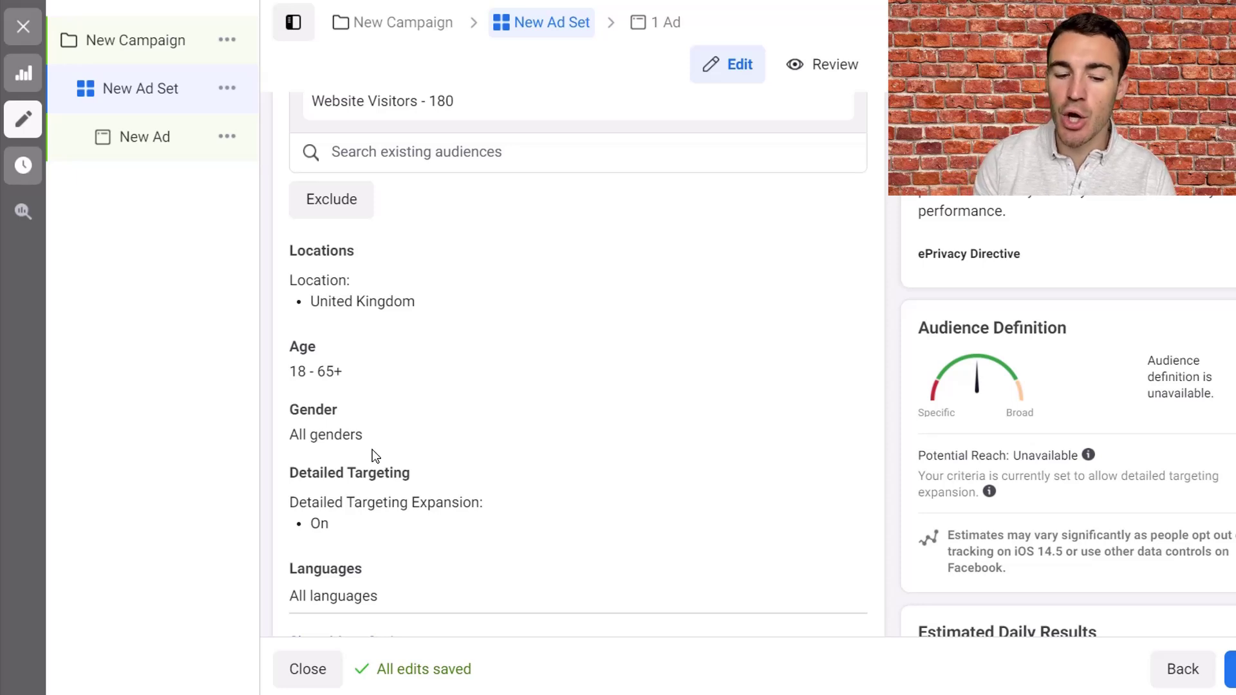
pyautogui.moveTo(320, 352)
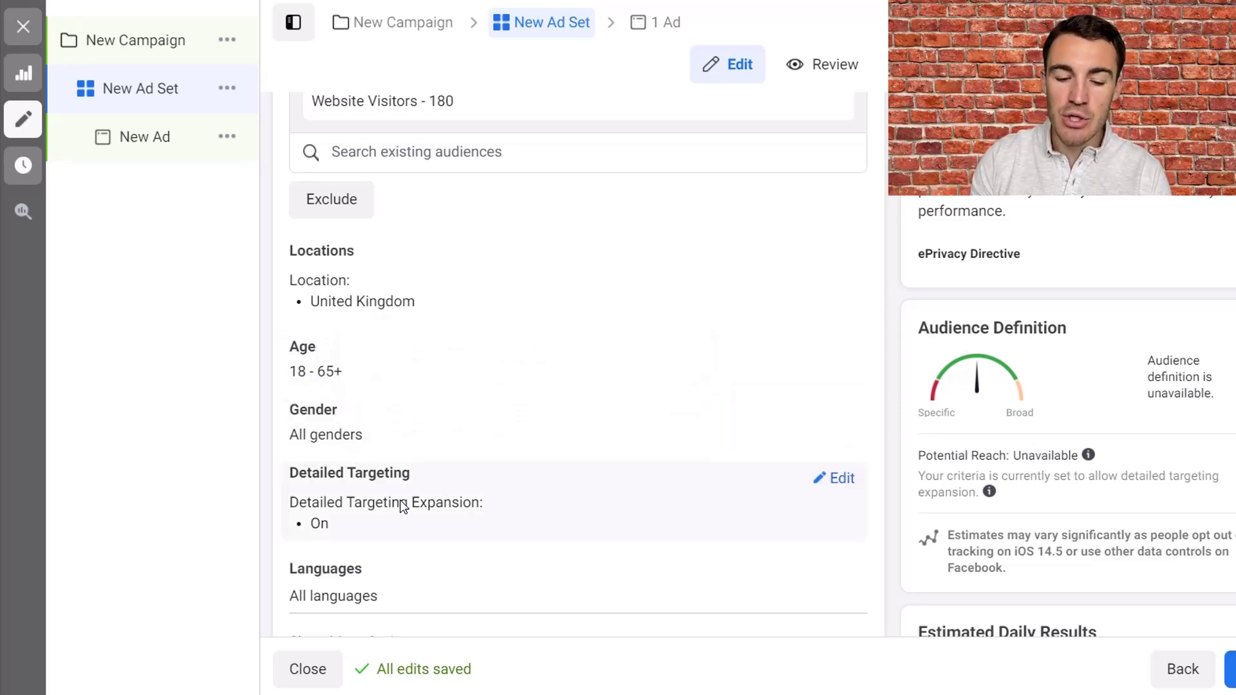
pyautogui.rightClick(839, 481)
pyautogui.click(831, 479)
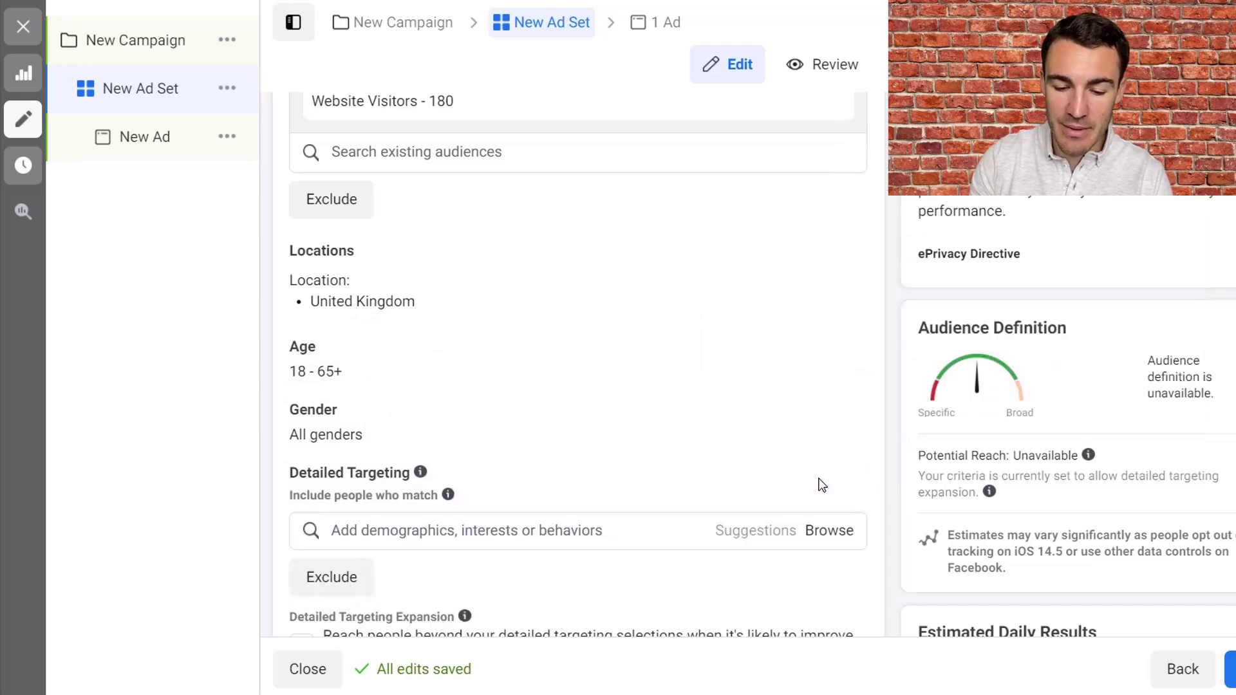
pyautogui.scroll(-2, 464, 418)
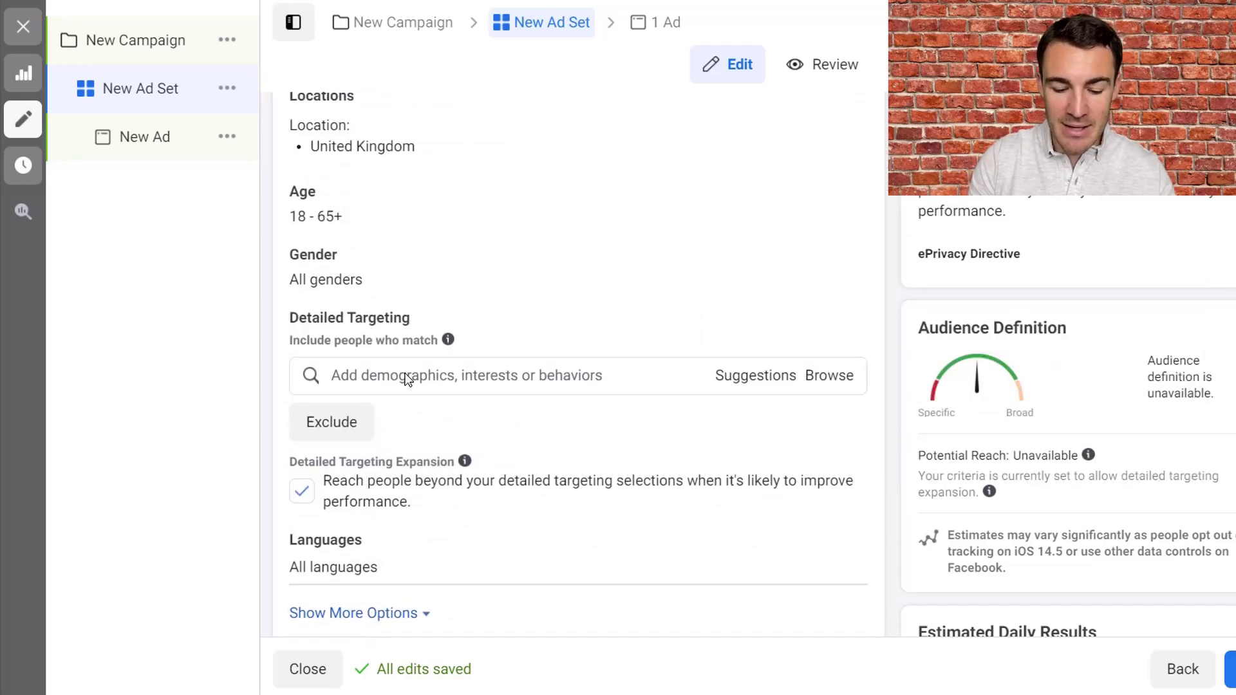
pyautogui.click(408, 379)
pyautogui.write('social media')
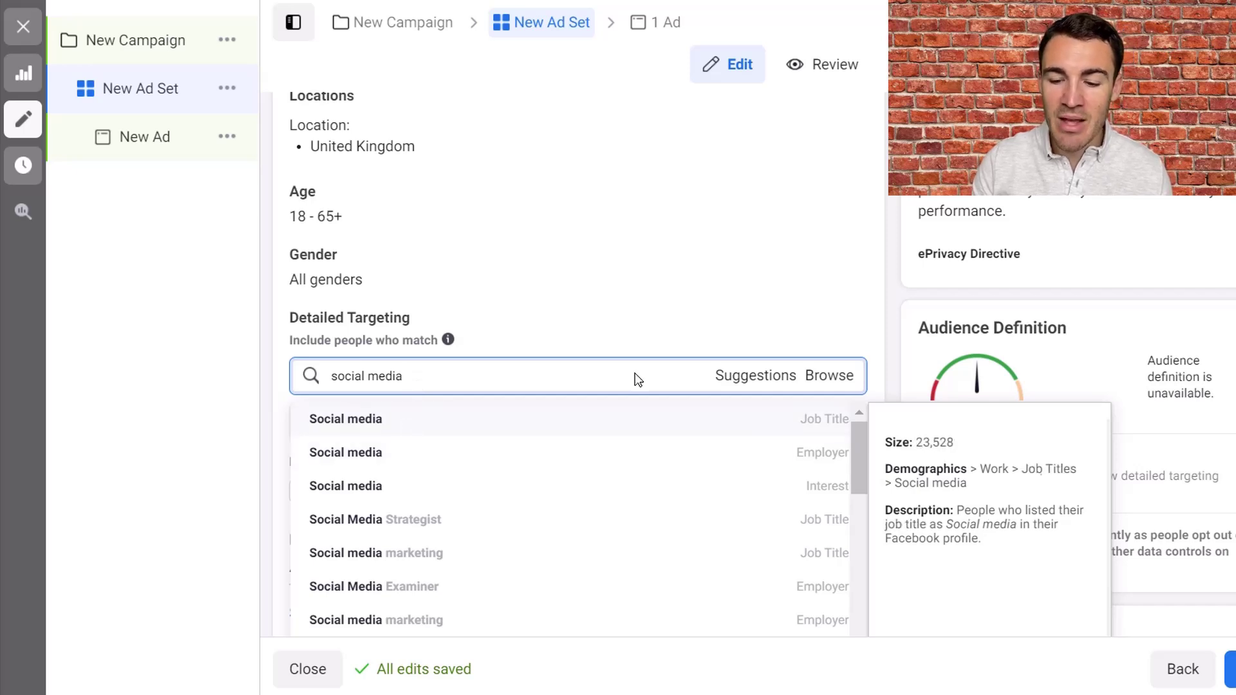
pyautogui.click(886, 307)
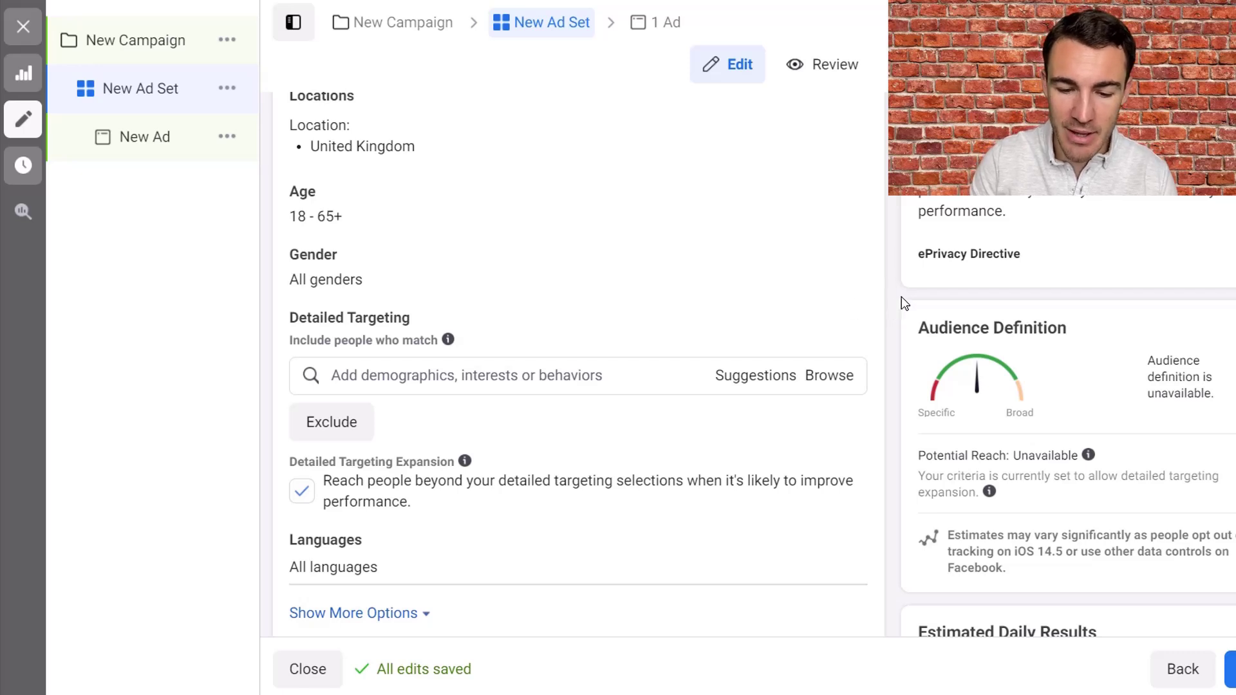
# Add United States to the ad set's included locations alongside United Kingdom
pyautogui.scroll(2, 455, 342)
pyautogui.scroll(1, 399, 283)
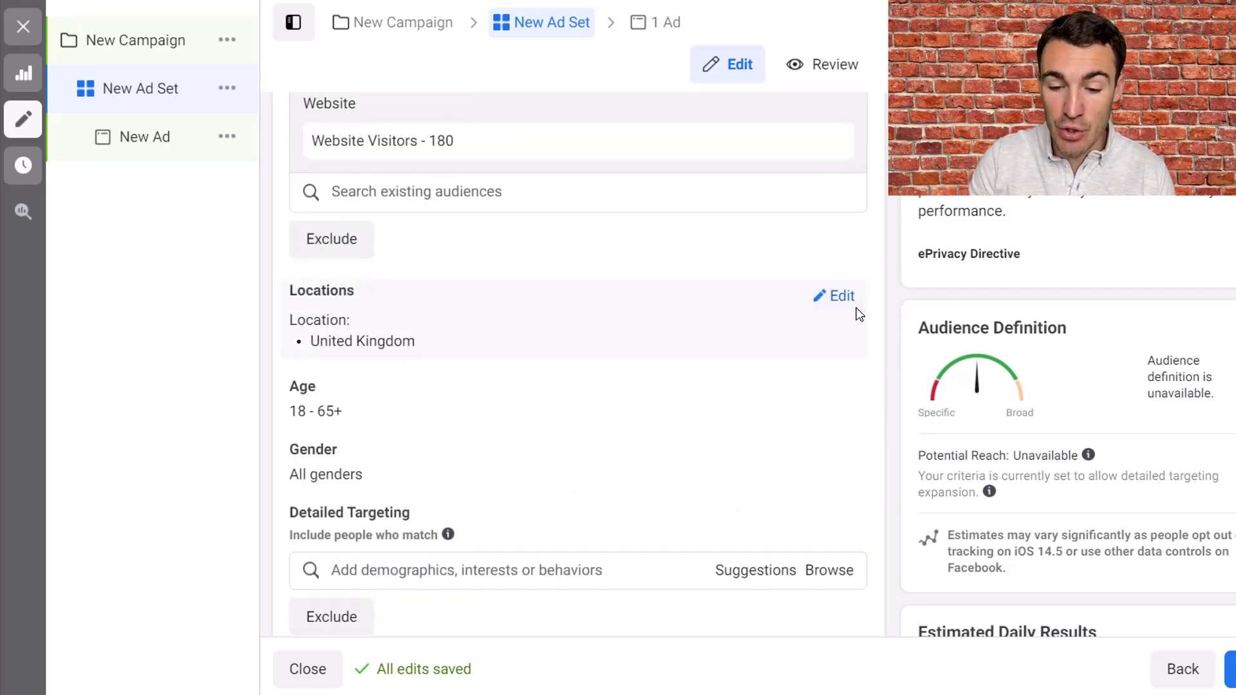
pyautogui.click(838, 295)
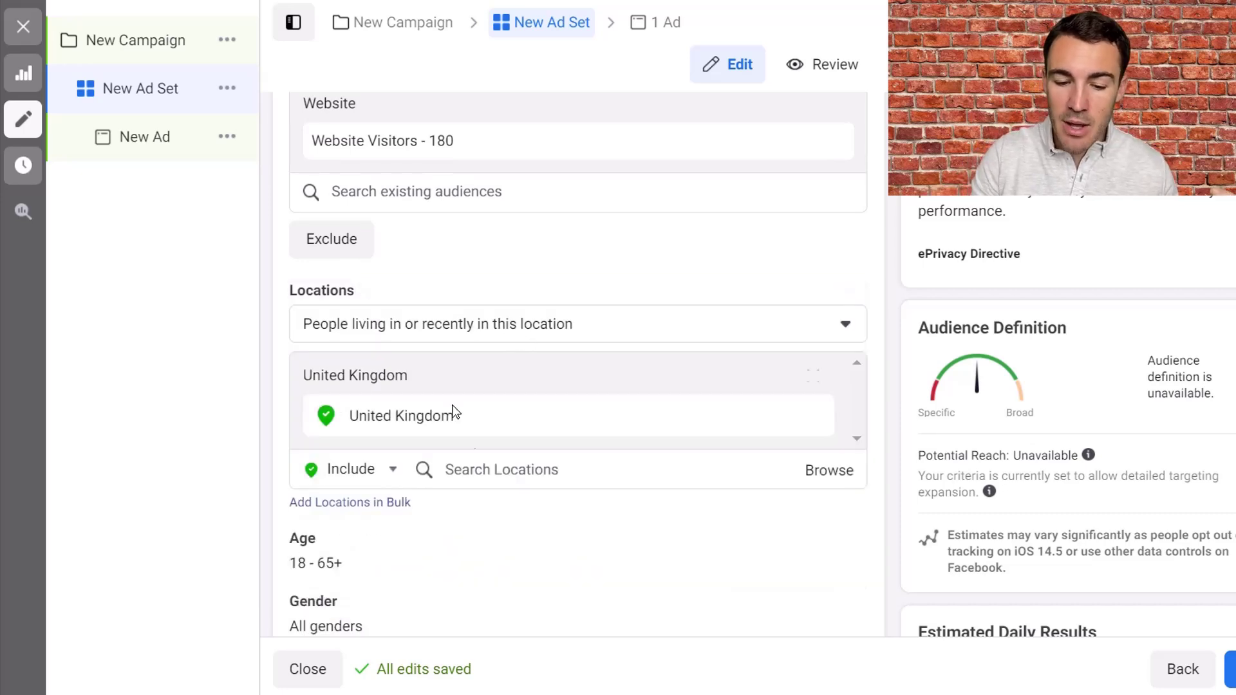
pyautogui.click(489, 476)
pyautogui.write('United Stat')
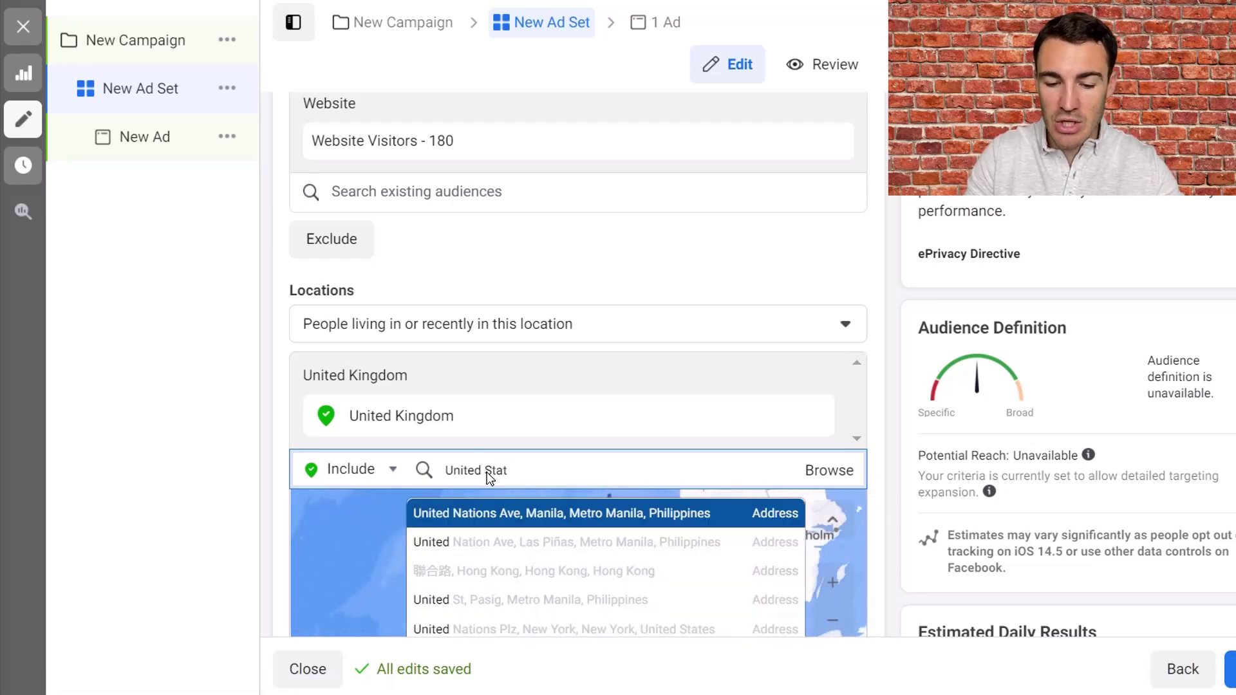
pyautogui.press('Return')
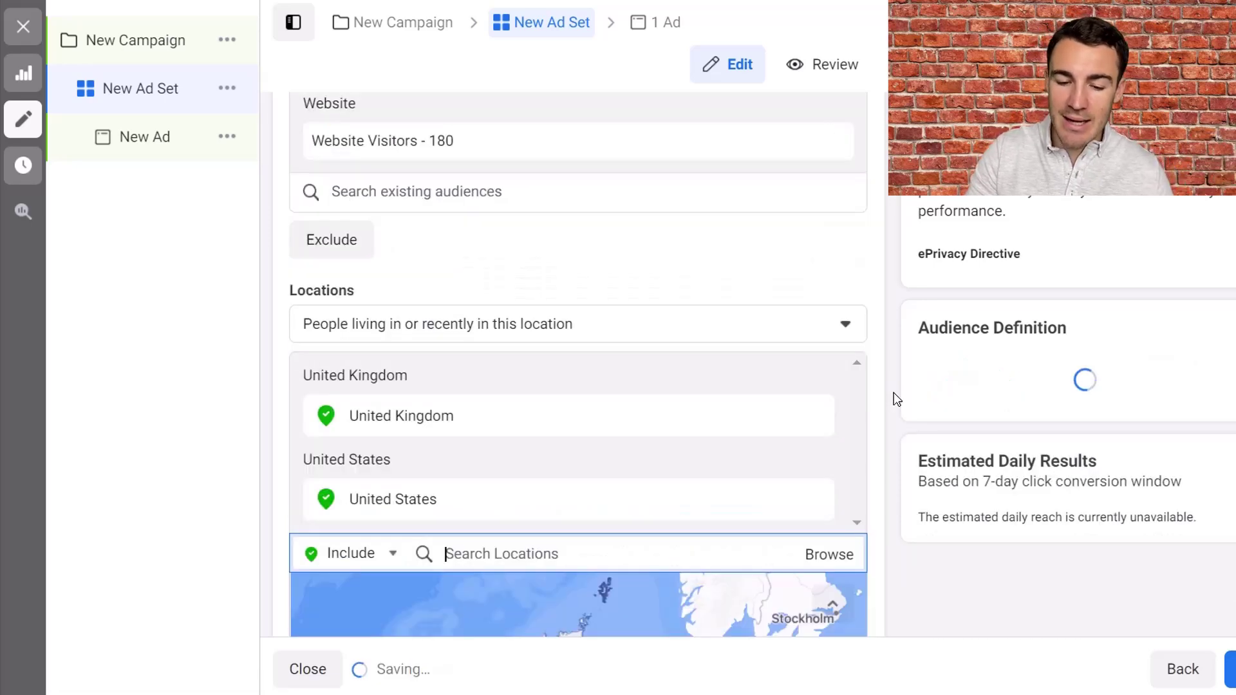
# Review the ad set's audience section, from the custom audience through locations, age and gender to detailed targeting
pyautogui.scroll(-2, 895, 395)
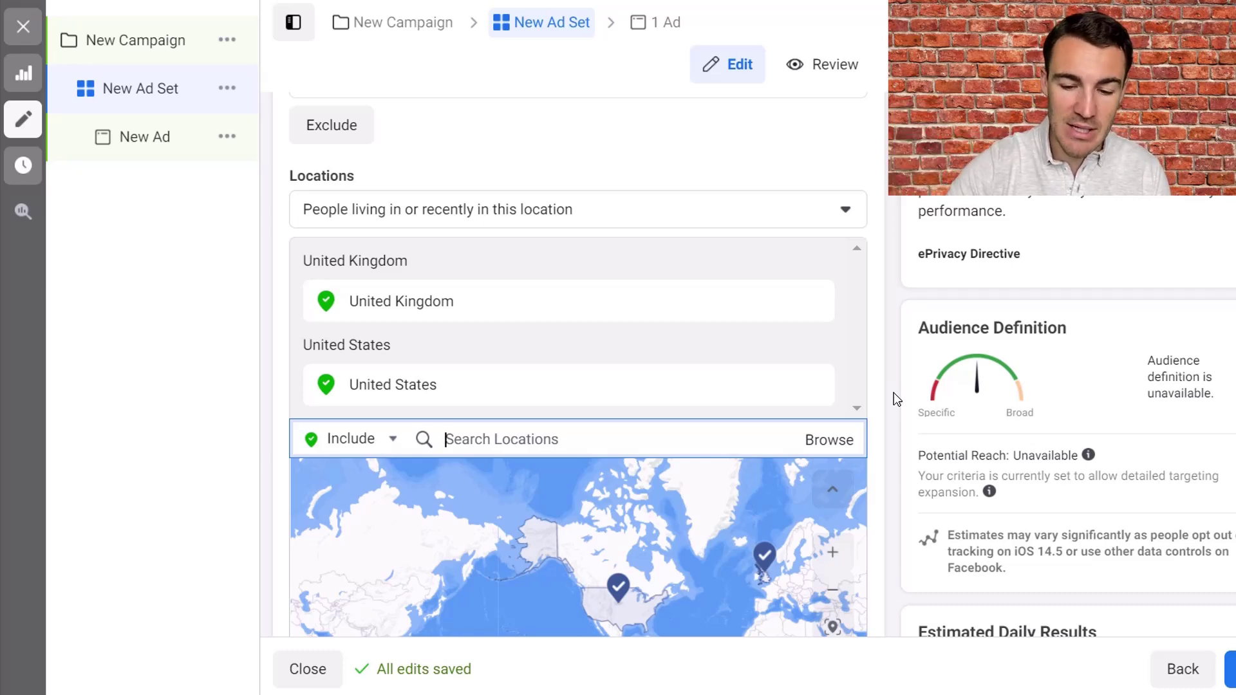
pyautogui.scroll(2, 881, 338)
pyautogui.scroll(5, 881, 338)
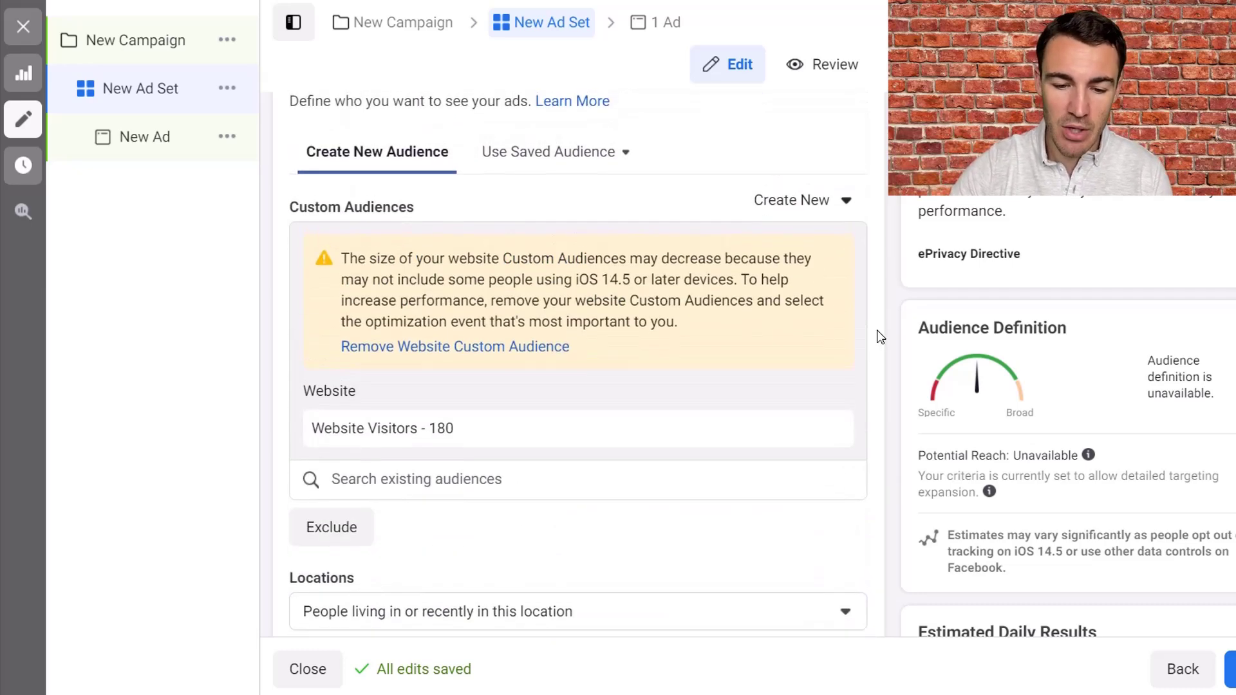
pyautogui.scroll(-1, 880, 337)
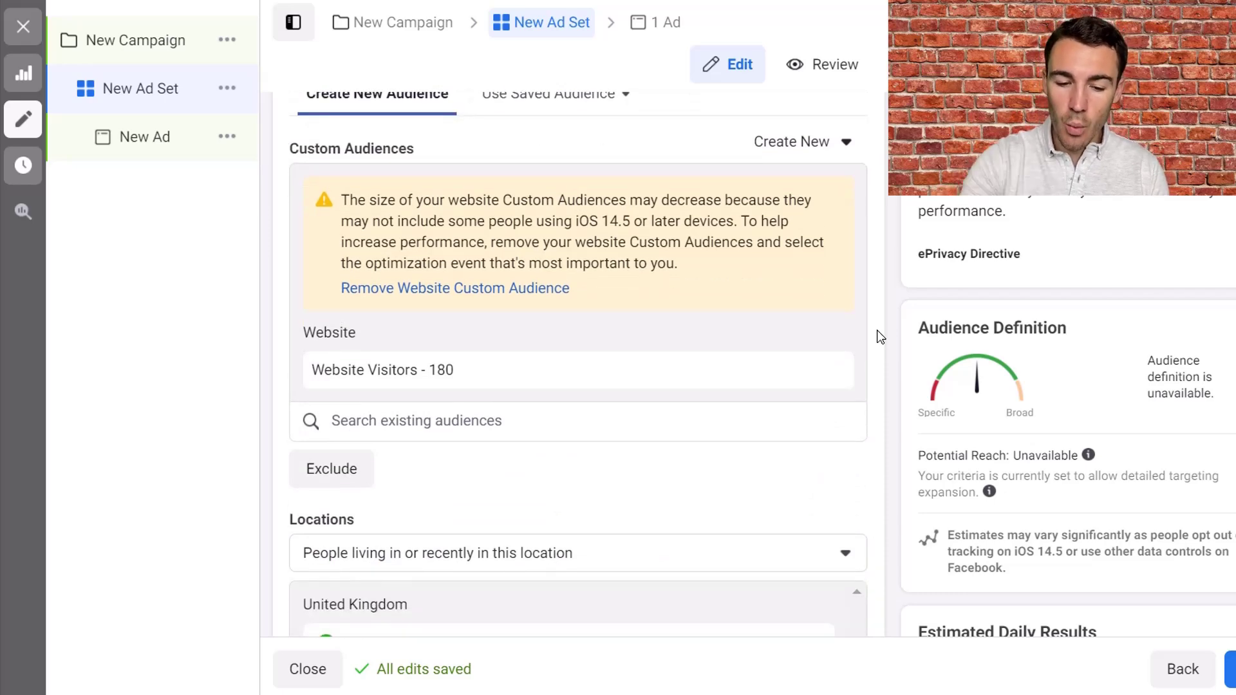
pyautogui.scroll(-6, 593, 480)
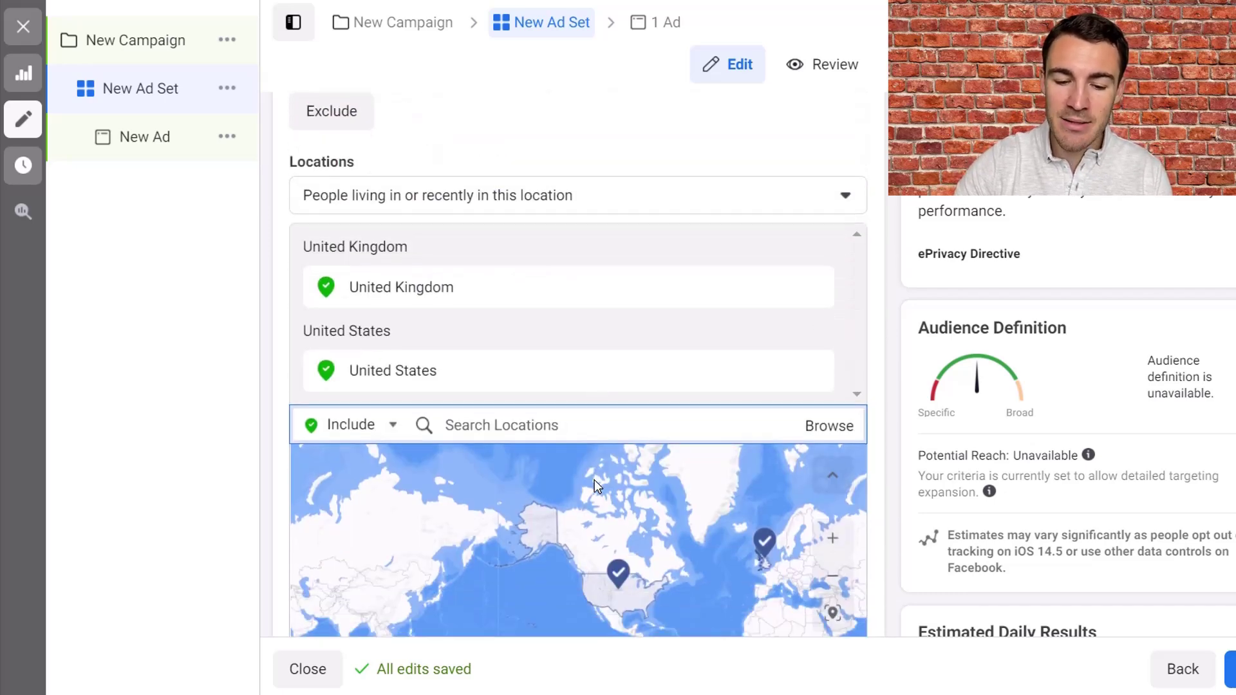
pyautogui.scroll(-3, 874, 380)
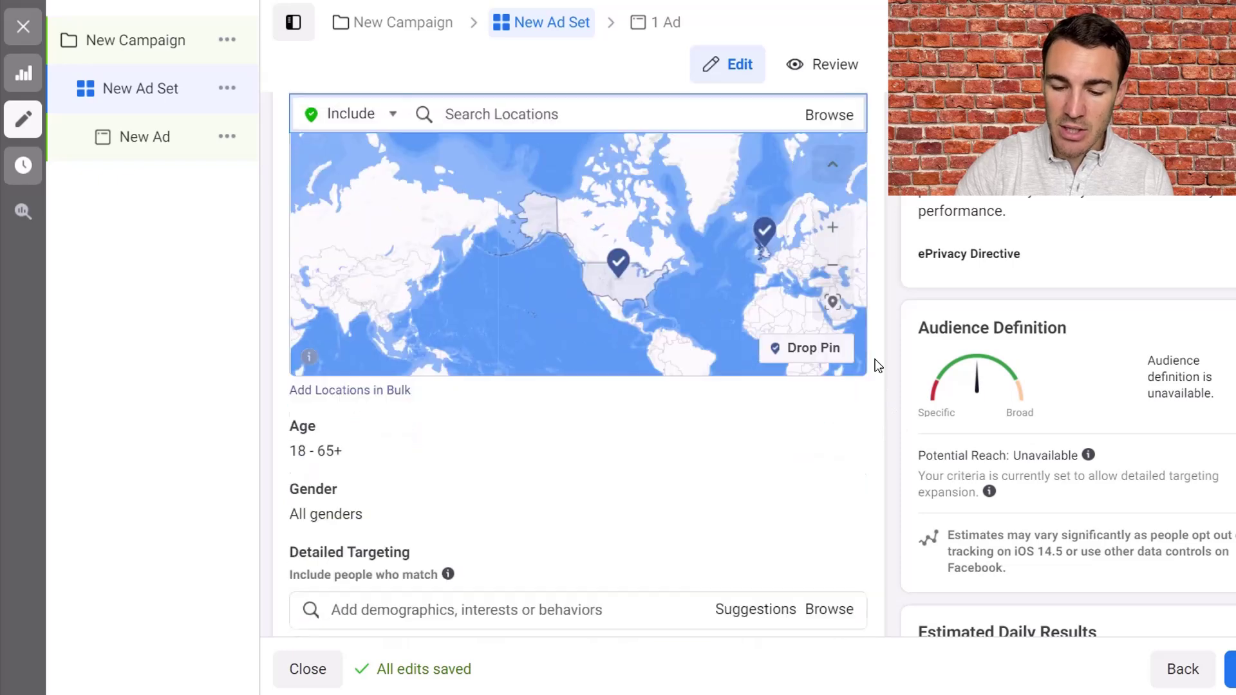
pyautogui.scroll(10, 879, 365)
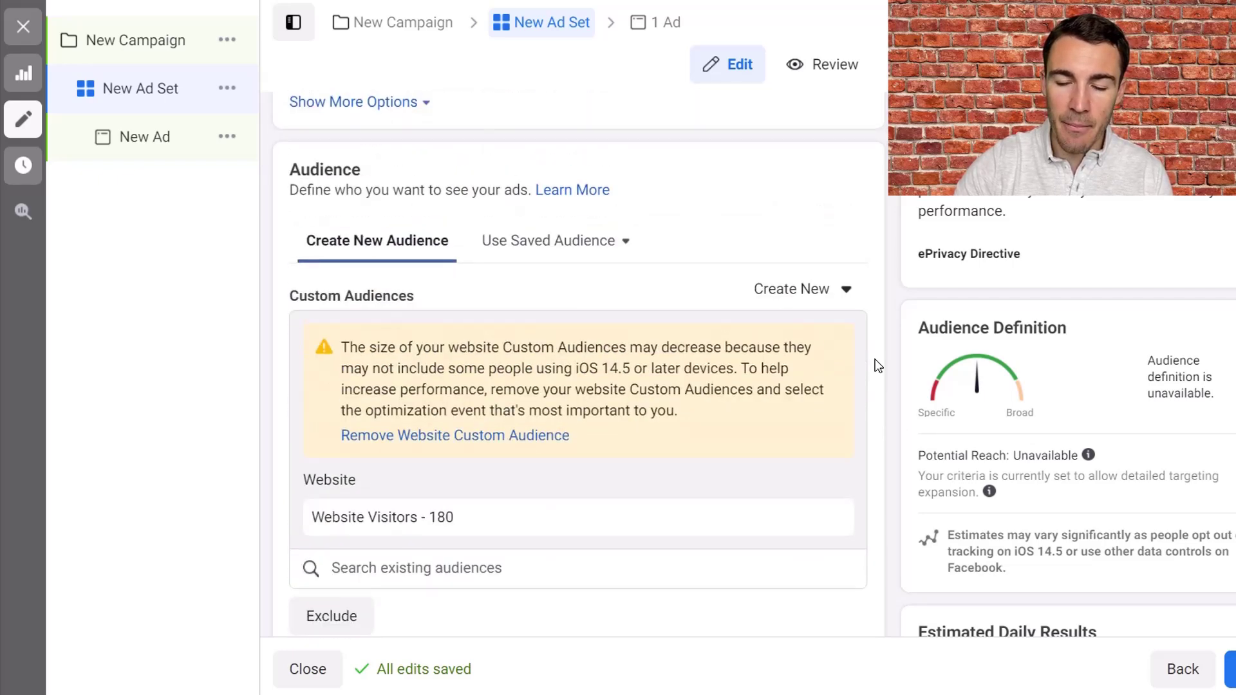